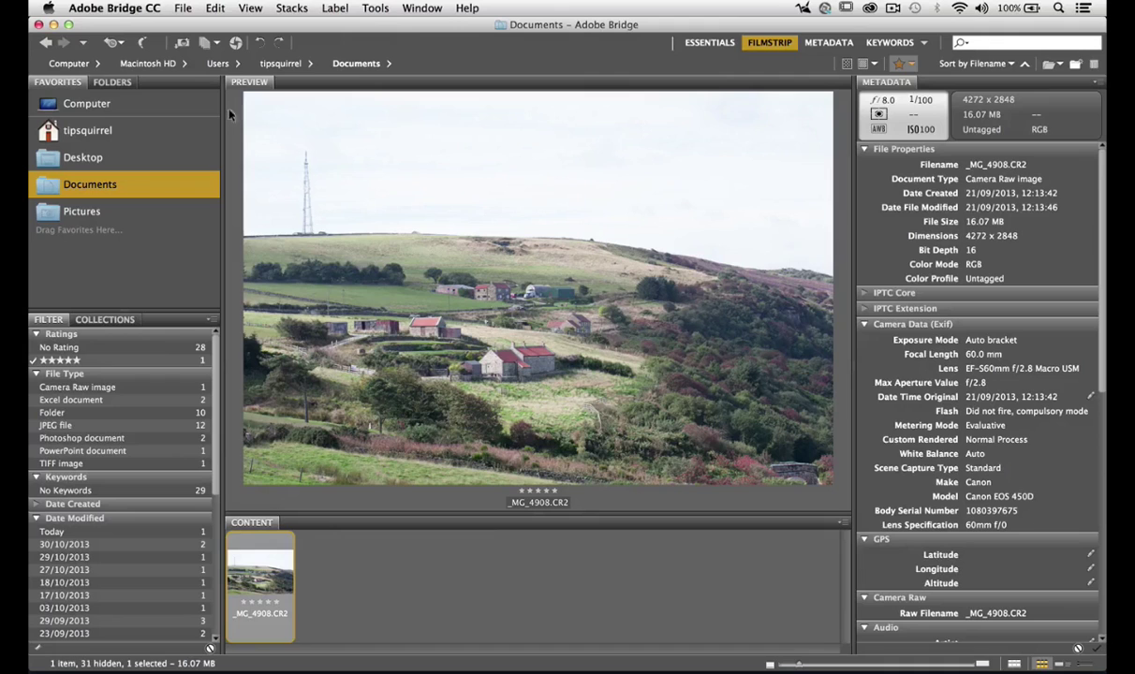
- Open _MG_4908.CR2 in Camera Raw and set Highlights to -100, Shadows to +100, Whites to -100 and Blacks to +100
left_click(234, 43)
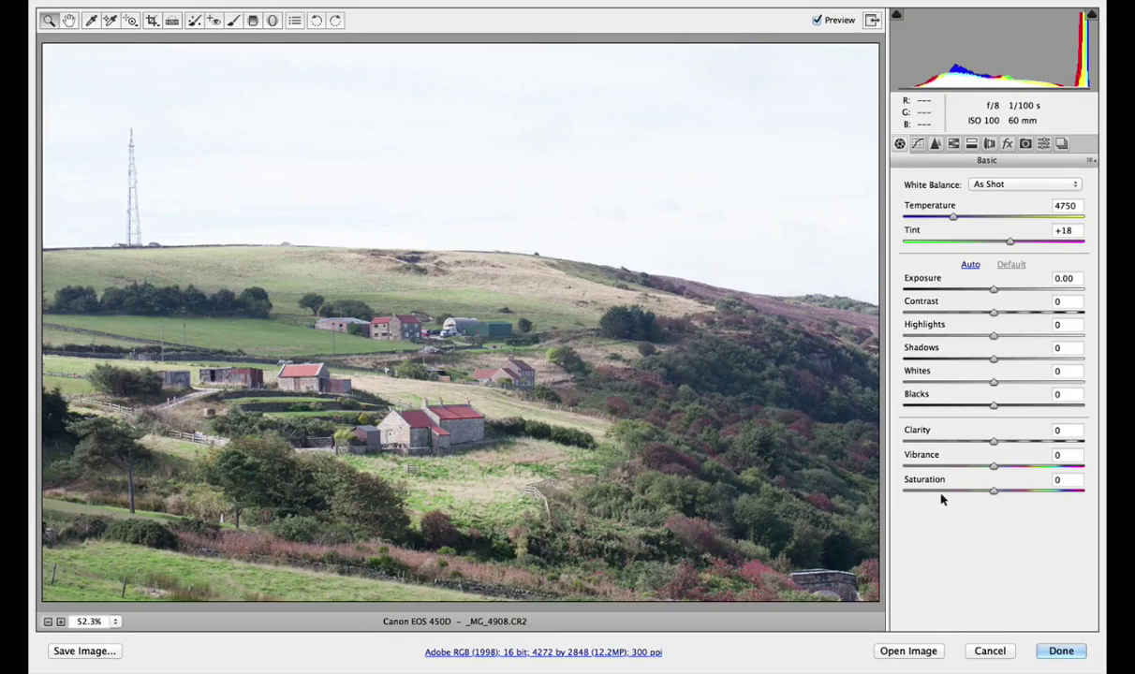
left_click_drag(985, 337, 907, 335)
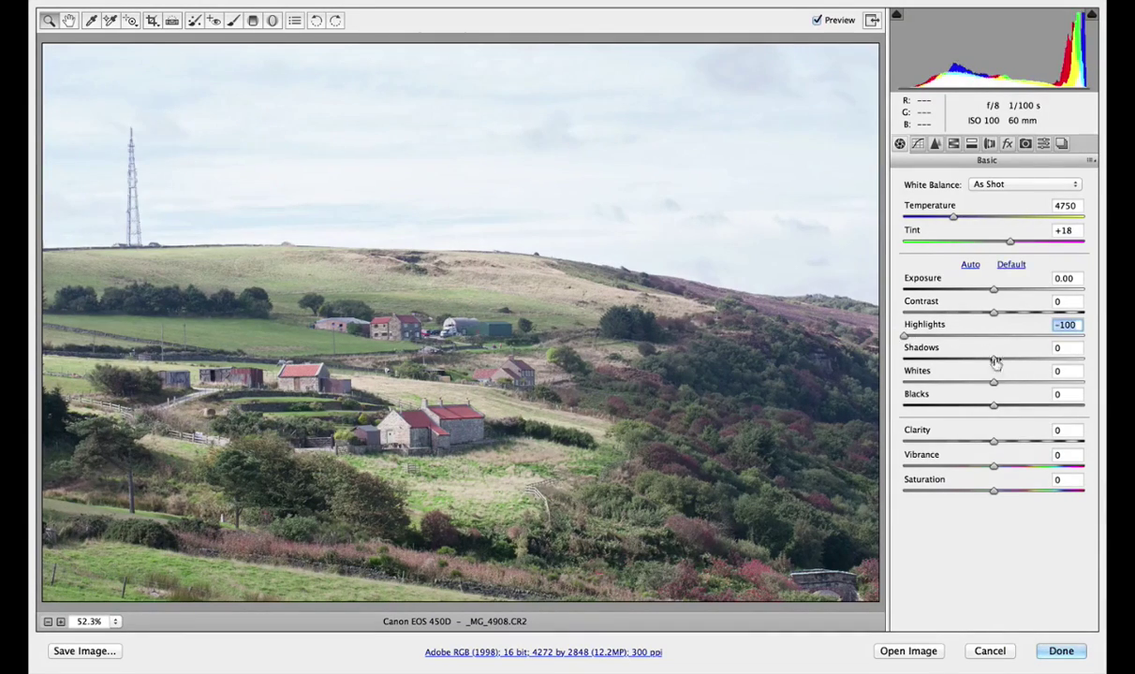
left_click_drag(992, 359, 1086, 358)
left_click_drag(992, 380, 841, 365)
left_click_drag(994, 404, 1087, 405)
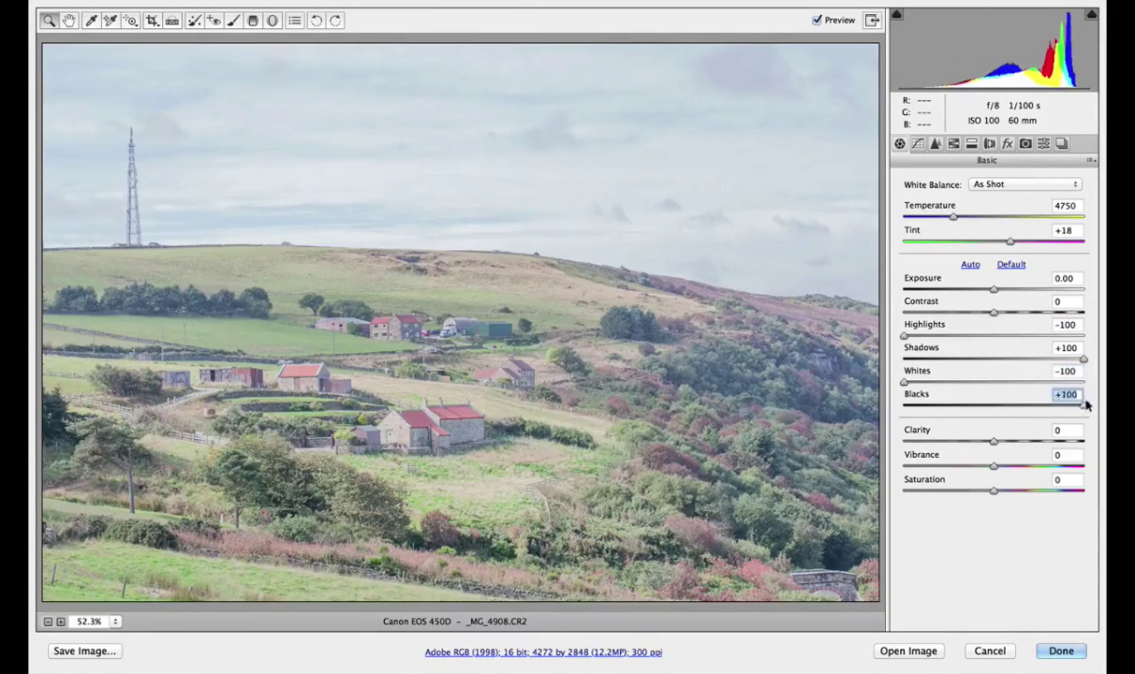
- Set Exposure to -2.00 and Clarity to +83, and open the developed image in Photoshop
left_click_drag(992, 288, 954, 300)
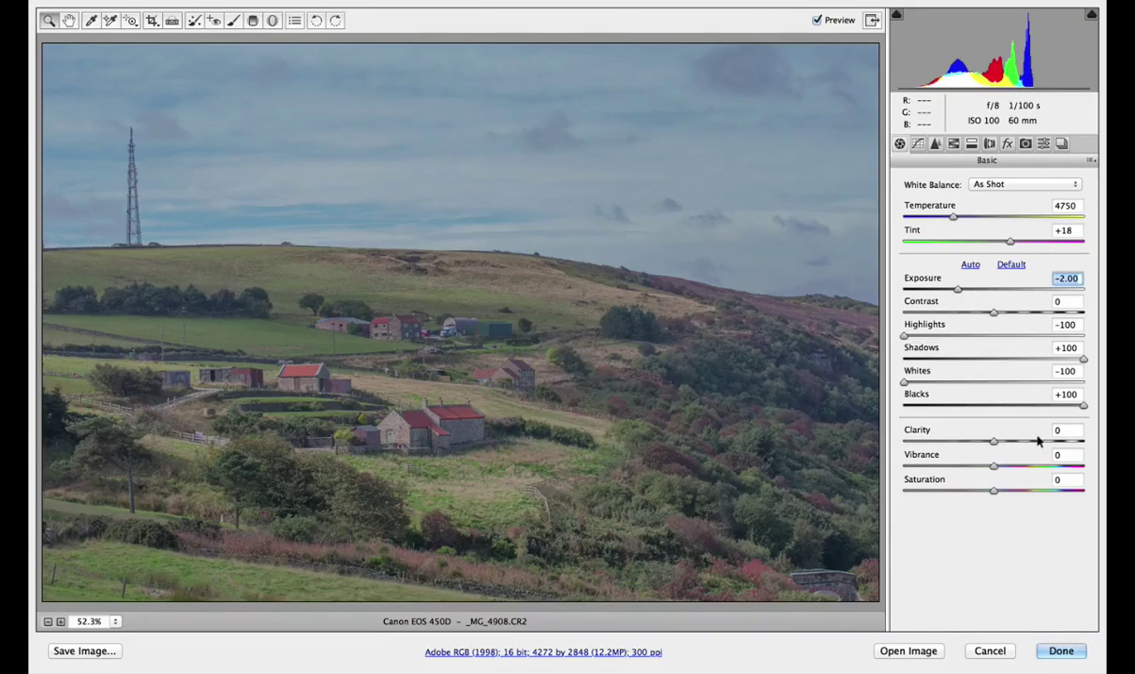
left_click_drag(995, 441, 1064, 441)
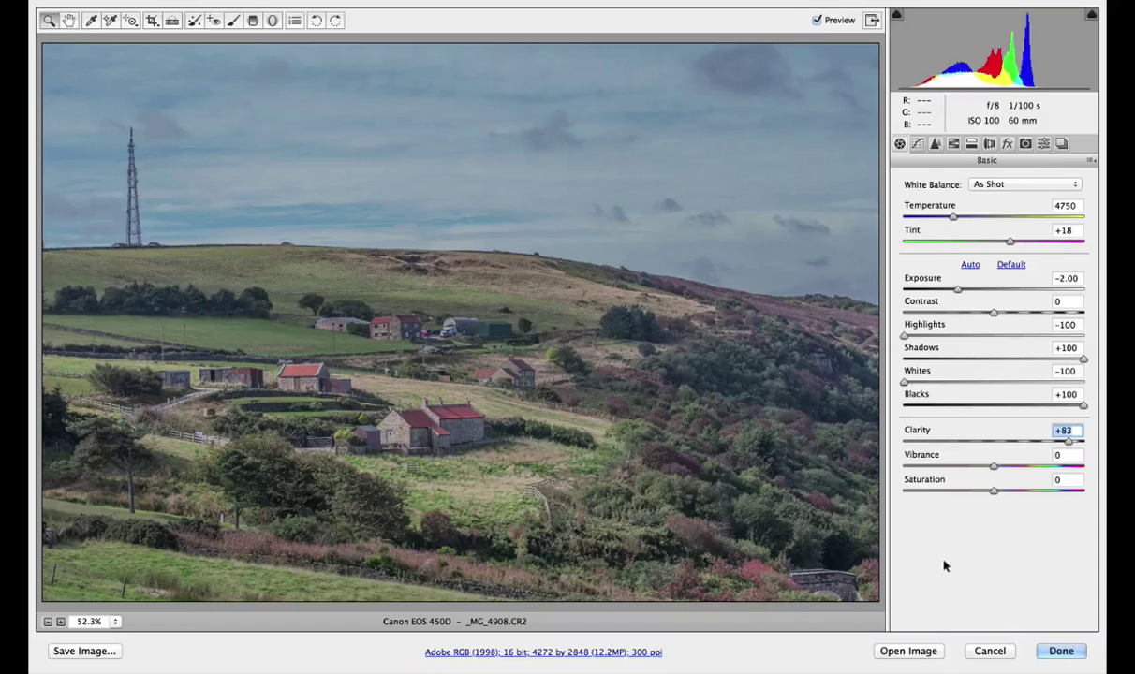
left_click(906, 650)
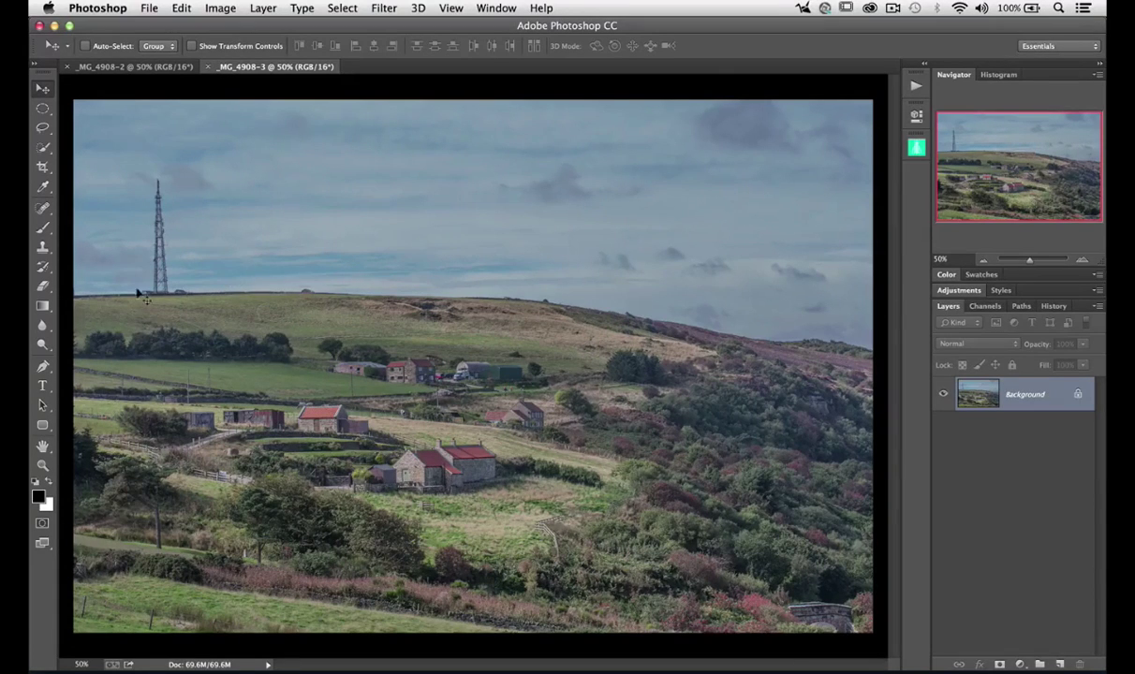
- Remove the radio mast on the hilltop with the Patch tool, replacing it with the neighbouring sky and hillside, and deselect
left_click(47, 216)
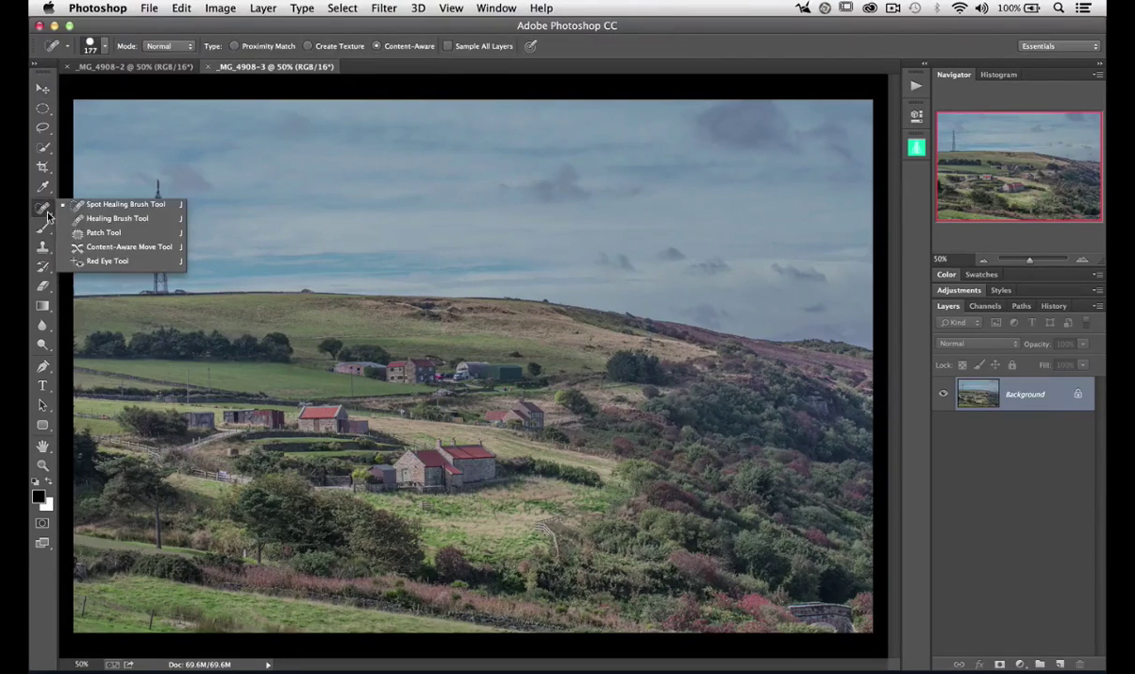
left_click(99, 226)
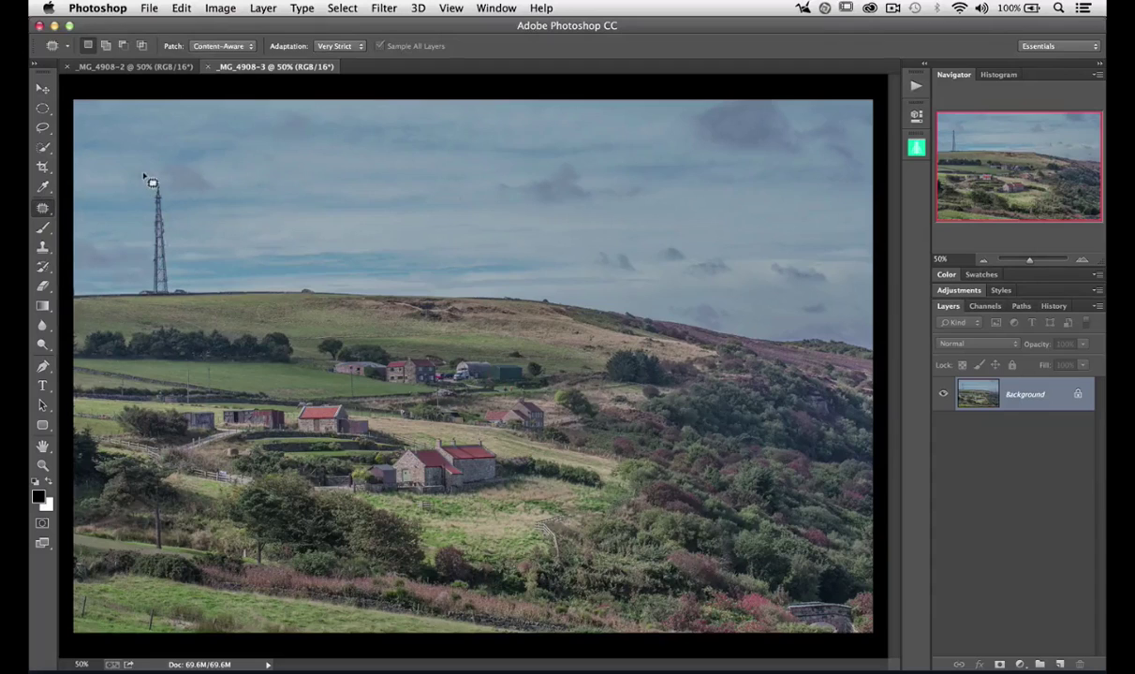
mouse_move(144, 176)
left_mouse_down()
mouse_move(145, 279)
mouse_move(133, 296)
mouse_move(188, 298)
mouse_move(169, 227)
left_mouse_up()
mouse_move(170, 184)
left_mouse_down()
mouse_move(166, 171)
mouse_move(151, 171)
left_mouse_up()
left_click_drag(162, 228, 107, 226)
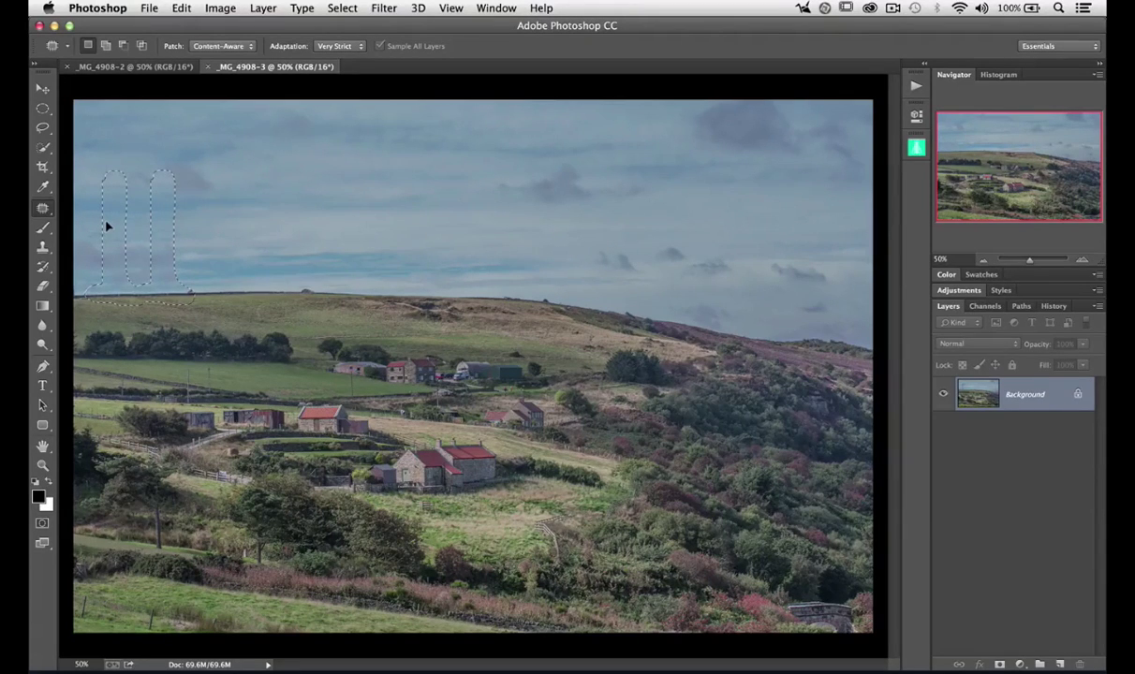
left_click_drag(106, 225, 105, 226)
key("super+d")
- Clean up the remaining marks in the sky where the mast stood, using the Spot Healing Brush set to Content-Aware
left_click(42, 208)
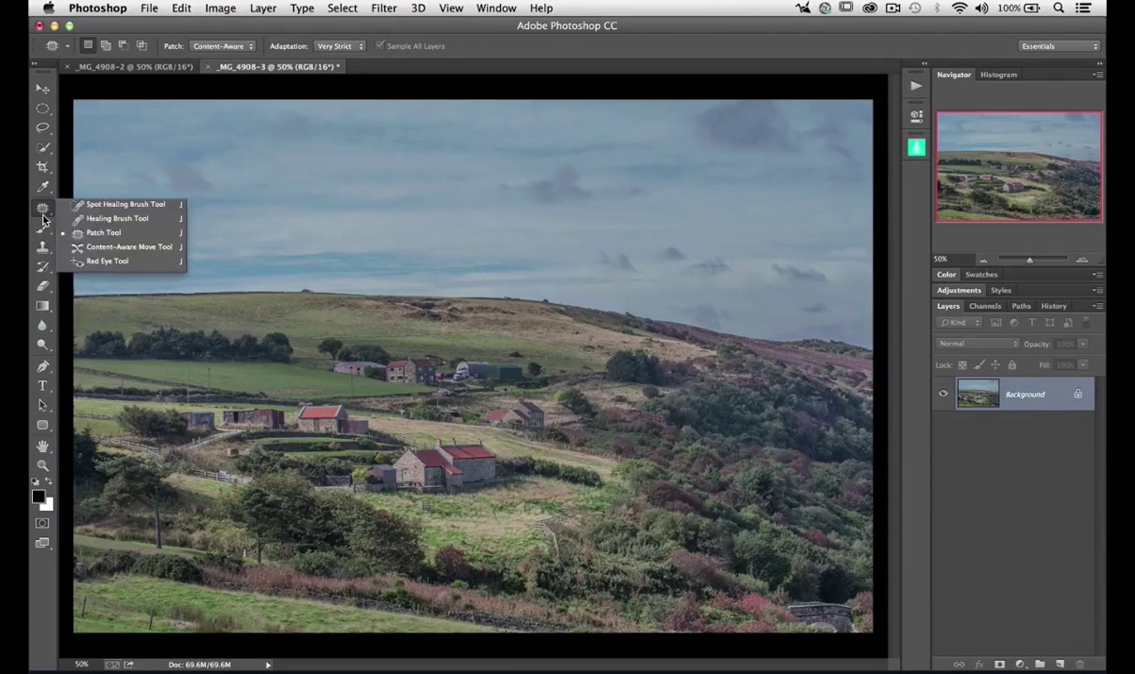
left_click(116, 218)
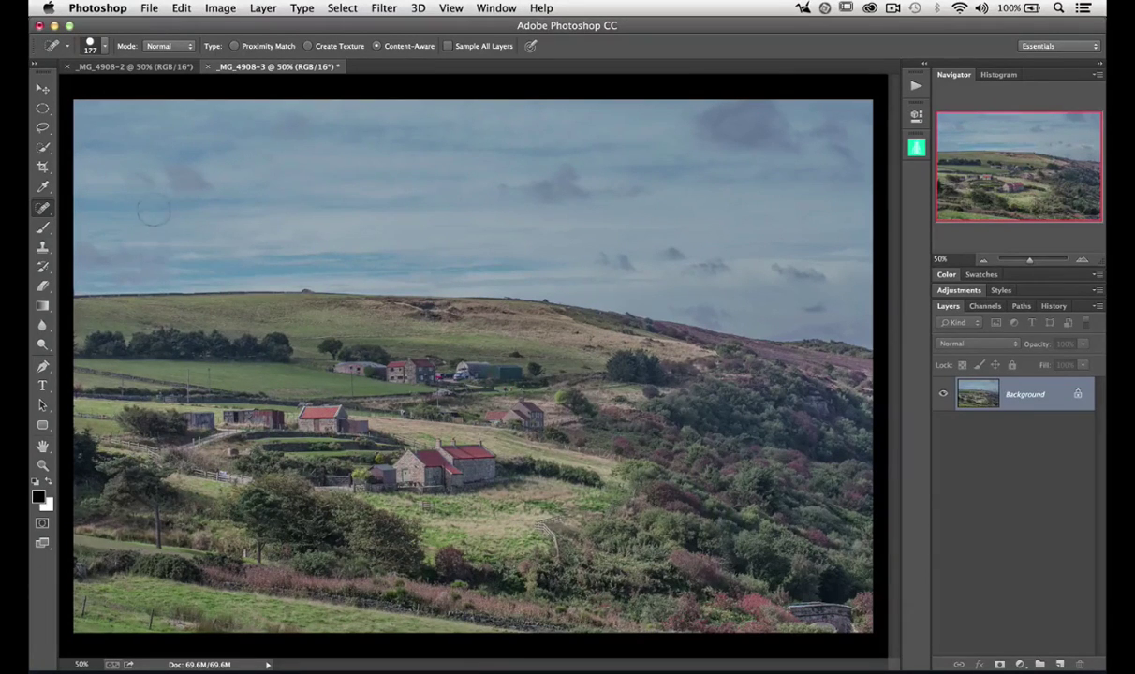
left_click(156, 251)
left_click(135, 235)
left_click(152, 260)
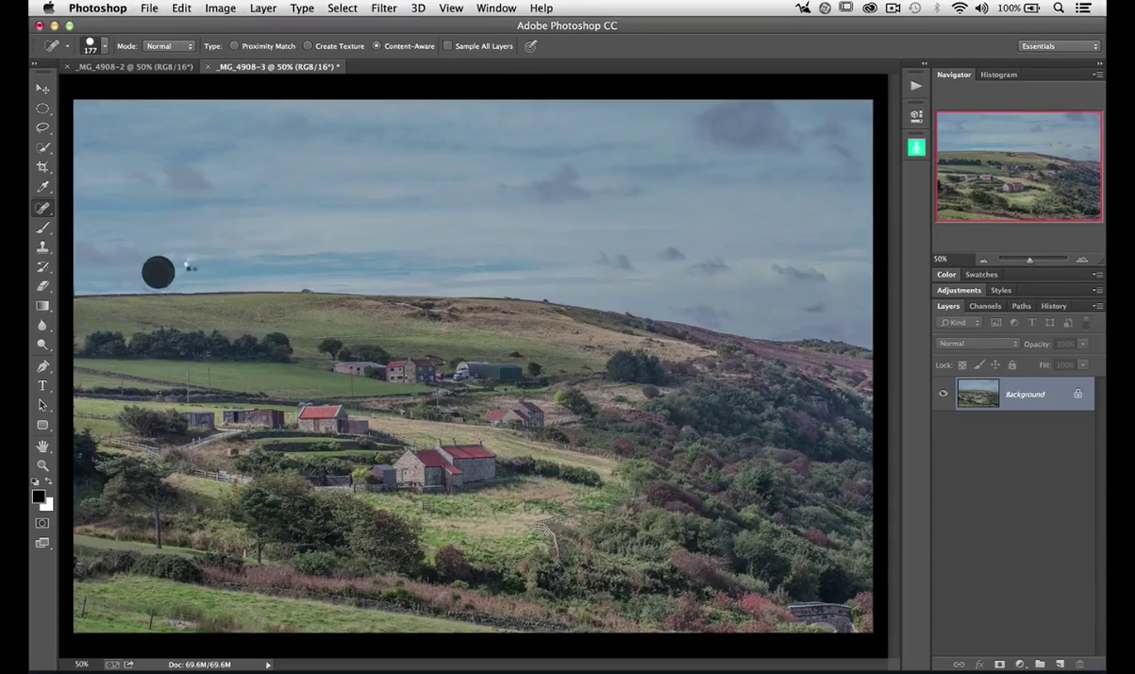
left_click(166, 221)
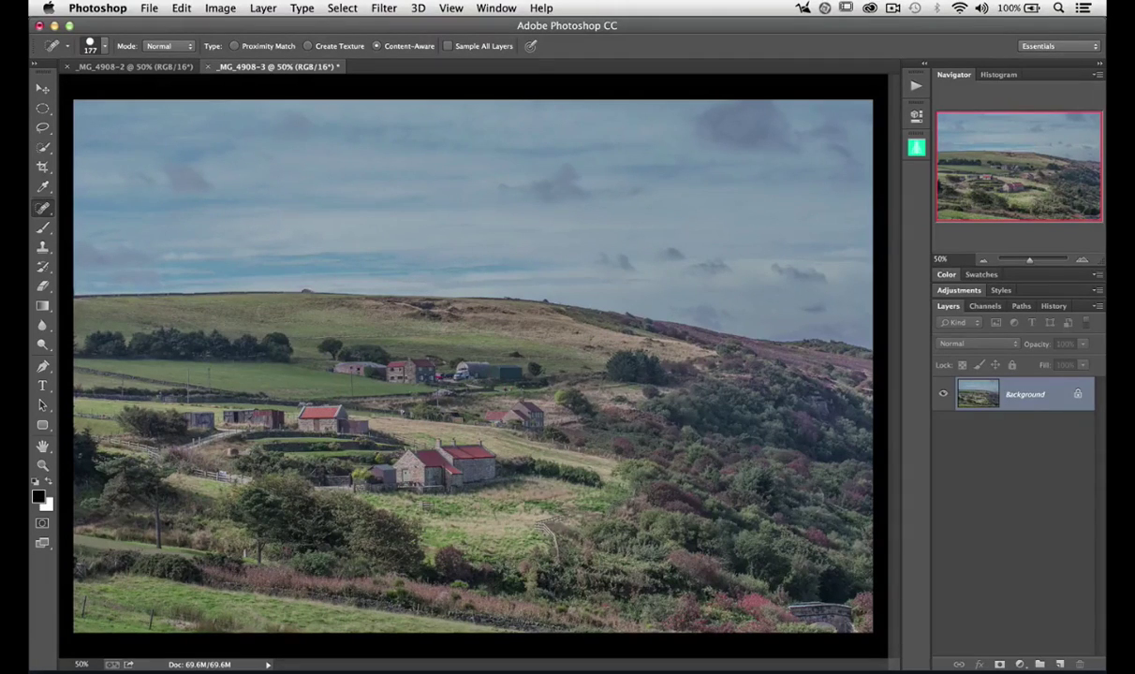
- Convert the Background layer to a Smart Object and open the Oil Paint filter for it
right_click(1045, 399)
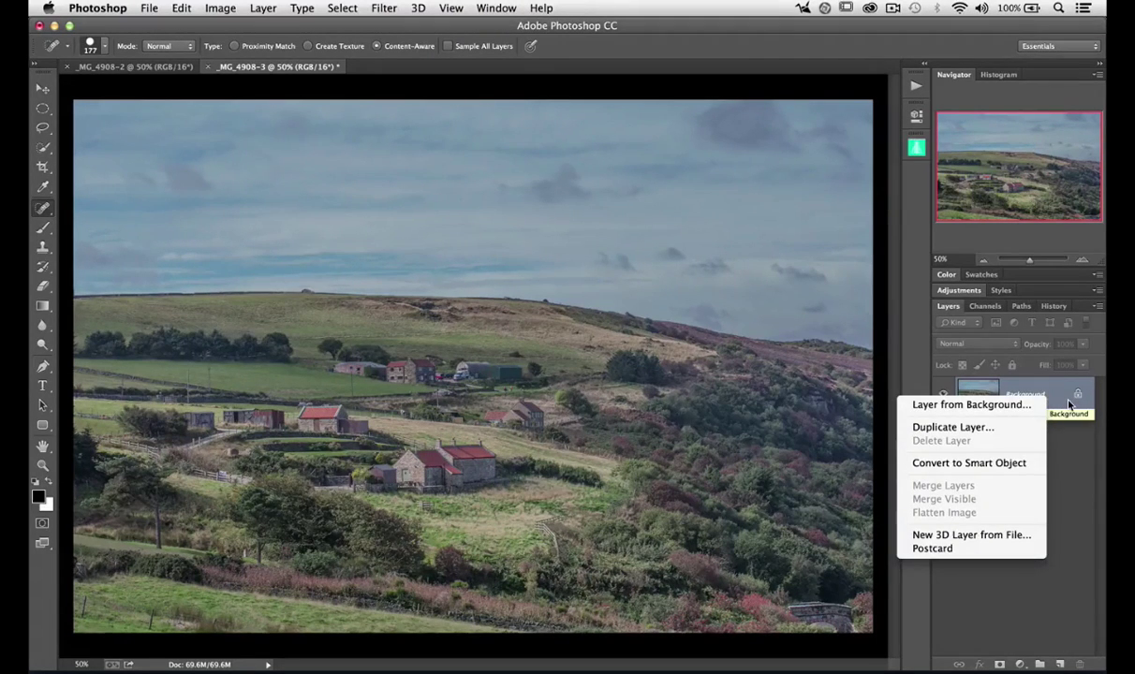
right_click(1069, 400)
left_click(1034, 465)
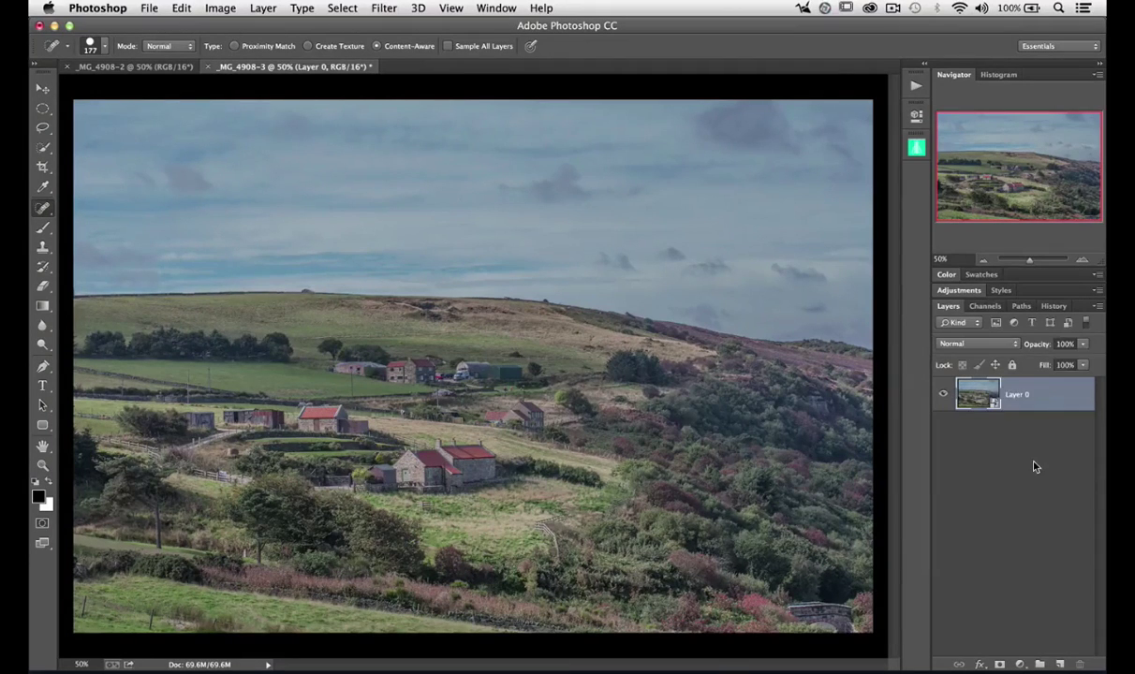
left_click(384, 8)
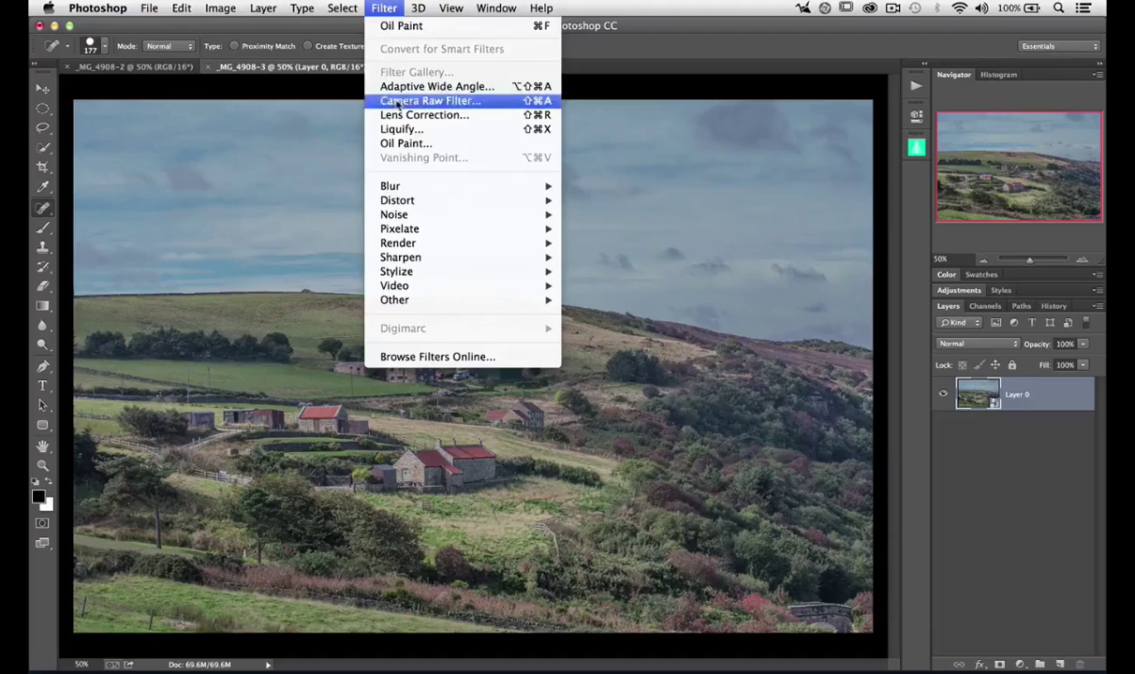
left_click(404, 145)
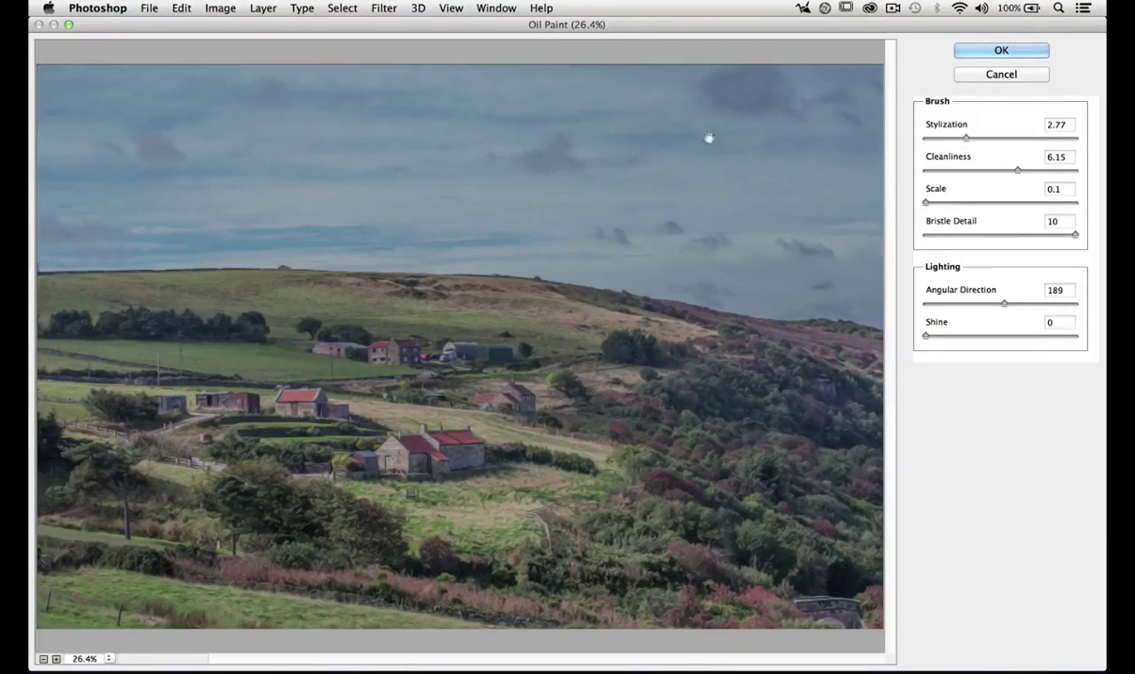
- Try the Oil Paint filter with Stylization 6.93, Cleanliness 4.85, Scale 0.1 and Shine 6.55, and return Shine to 0
left_click(962, 137)
left_click_drag(961, 137, 995, 169)
left_click_drag(925, 336, 977, 344)
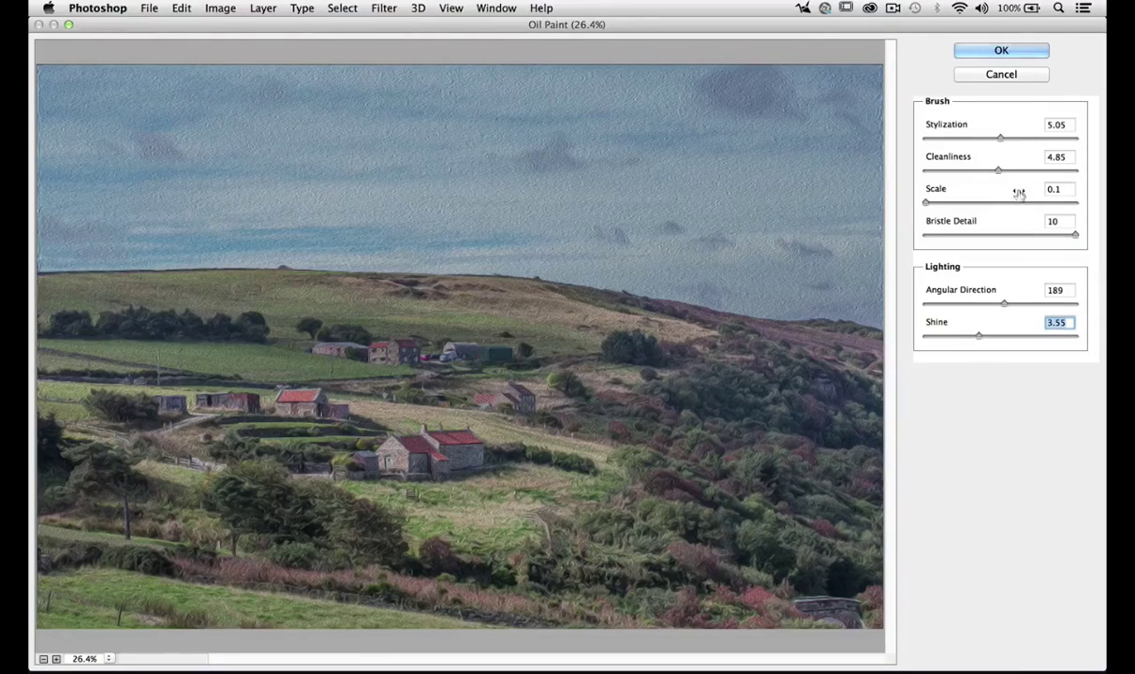
left_click_drag(1001, 138, 1025, 139)
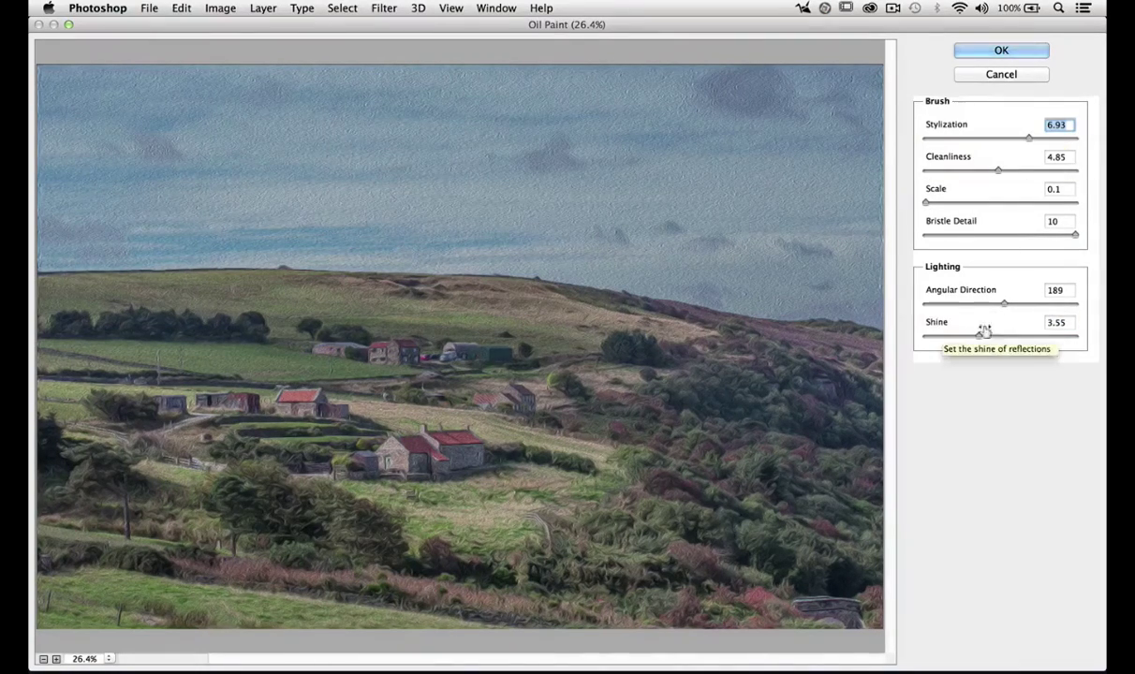
left_click_drag(979, 336, 1021, 334)
mouse_move(924, 202)
left_mouse_down()
mouse_move(971, 207)
mouse_move(919, 208)
left_mouse_up()
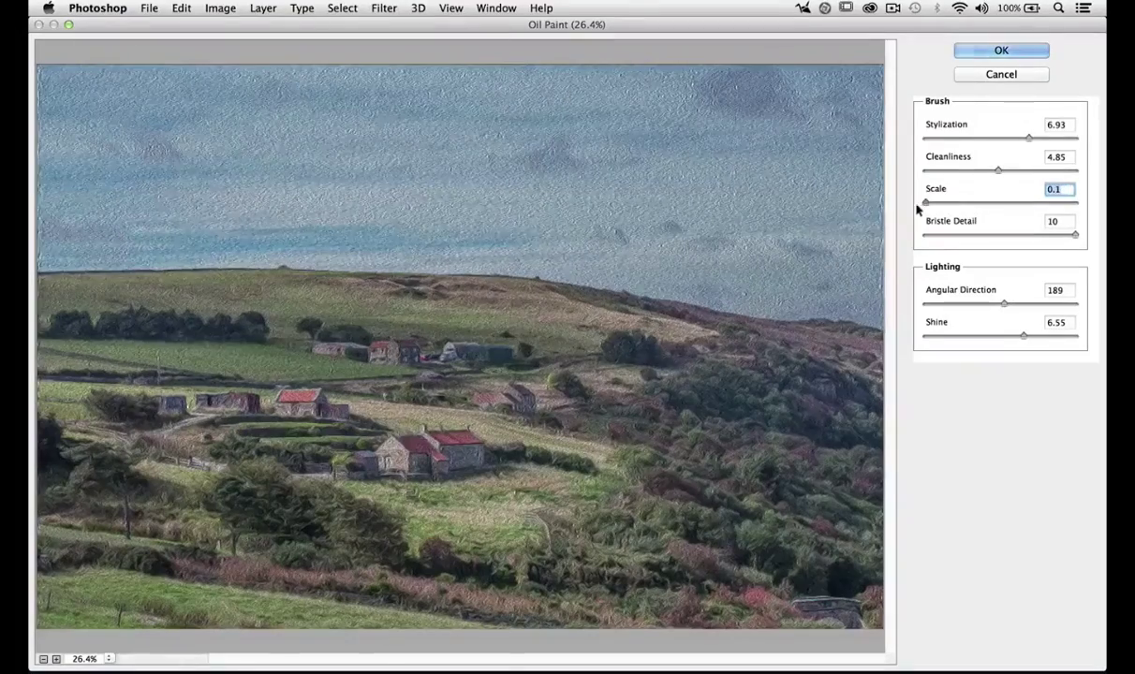
mouse_move(927, 334)
left_mouse_down()
mouse_move(946, 335)
mouse_move(905, 329)
left_mouse_up()
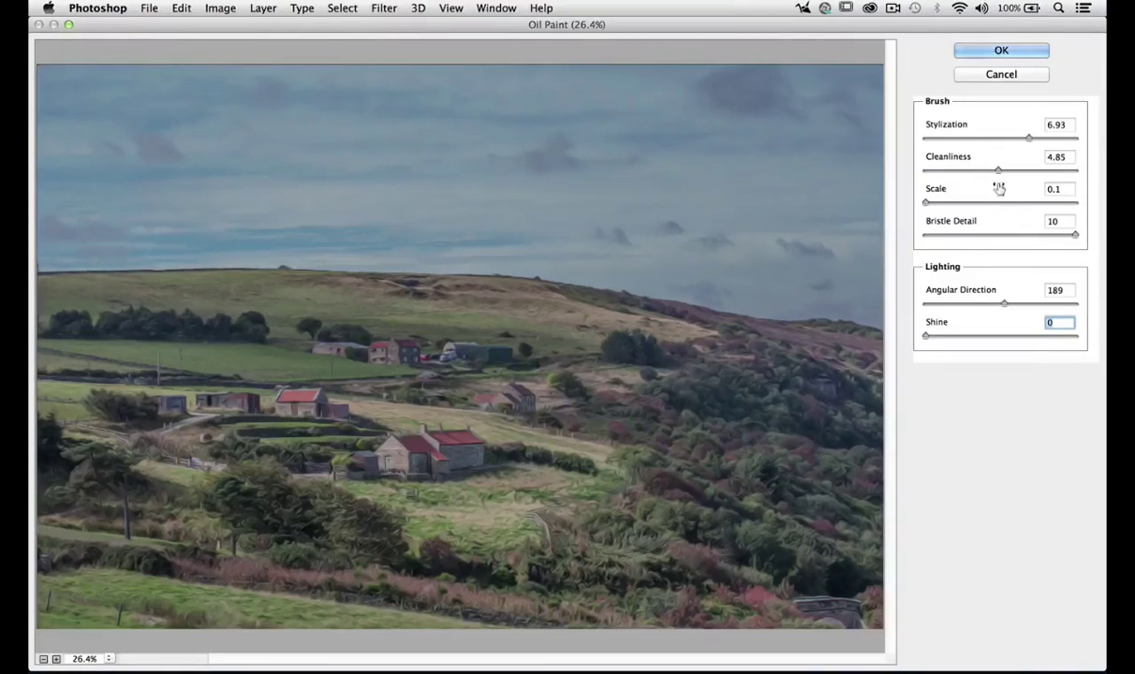
- Try Stylization 0.1 with Cleanliness 10, and Stylization 3.32 with Cleanliness 8.5
left_click_drag(1024, 134, 899, 140)
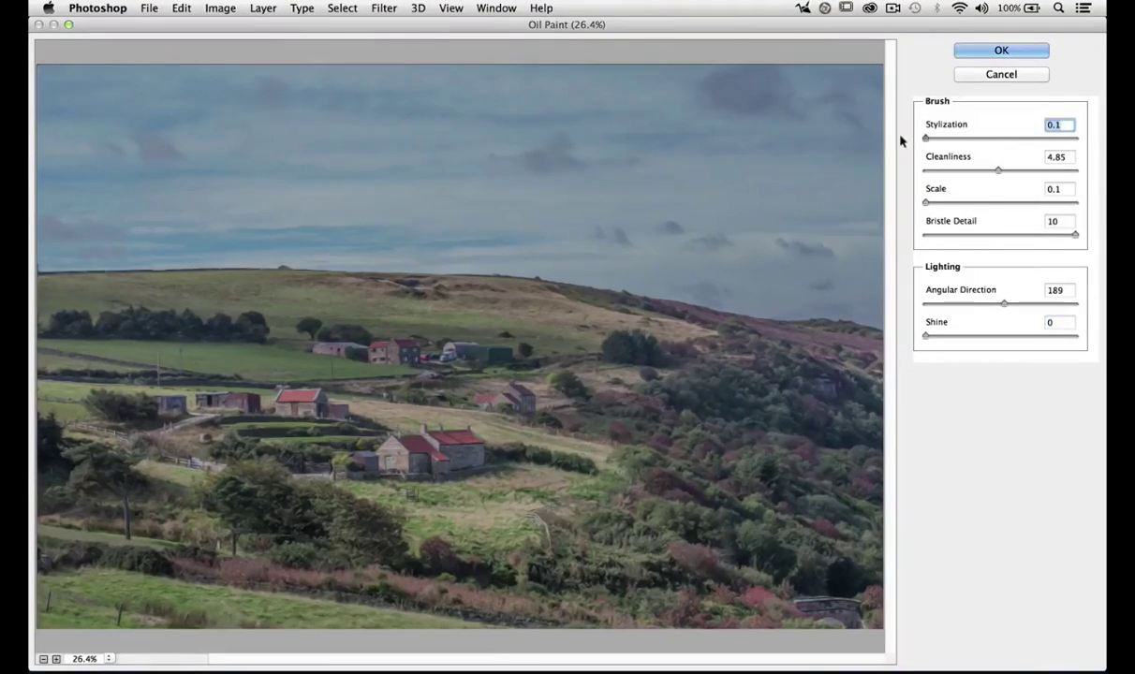
left_click_drag(998, 170, 1100, 173)
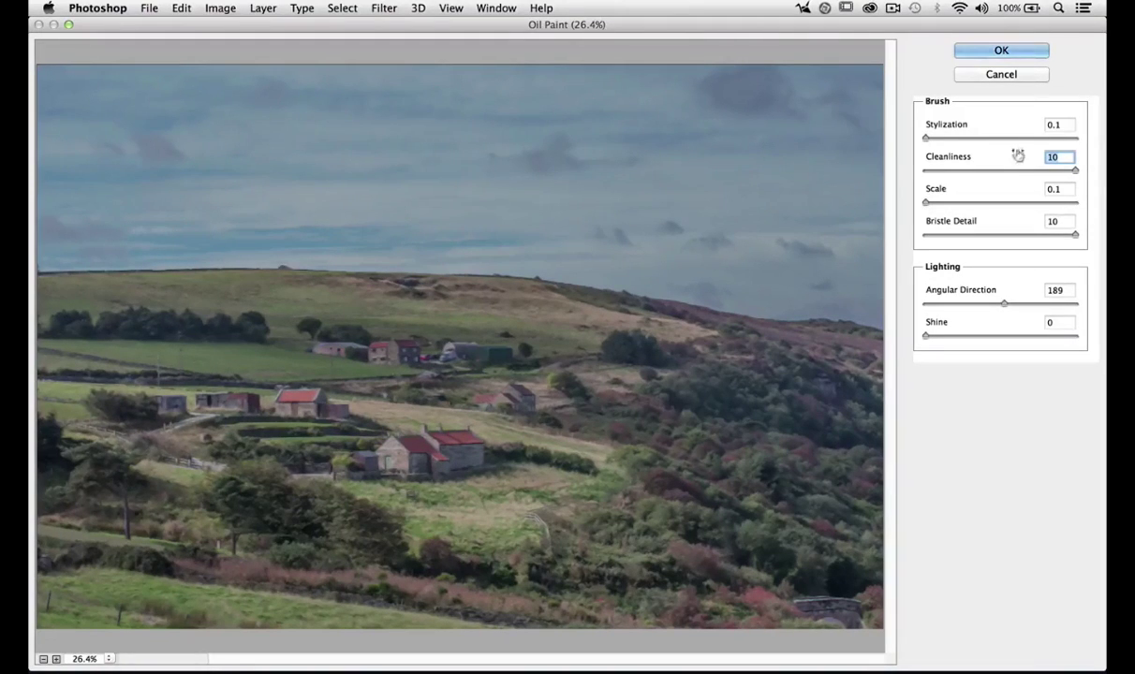
left_click_drag(1070, 168, 1052, 169)
left_click_drag(923, 139, 971, 136)
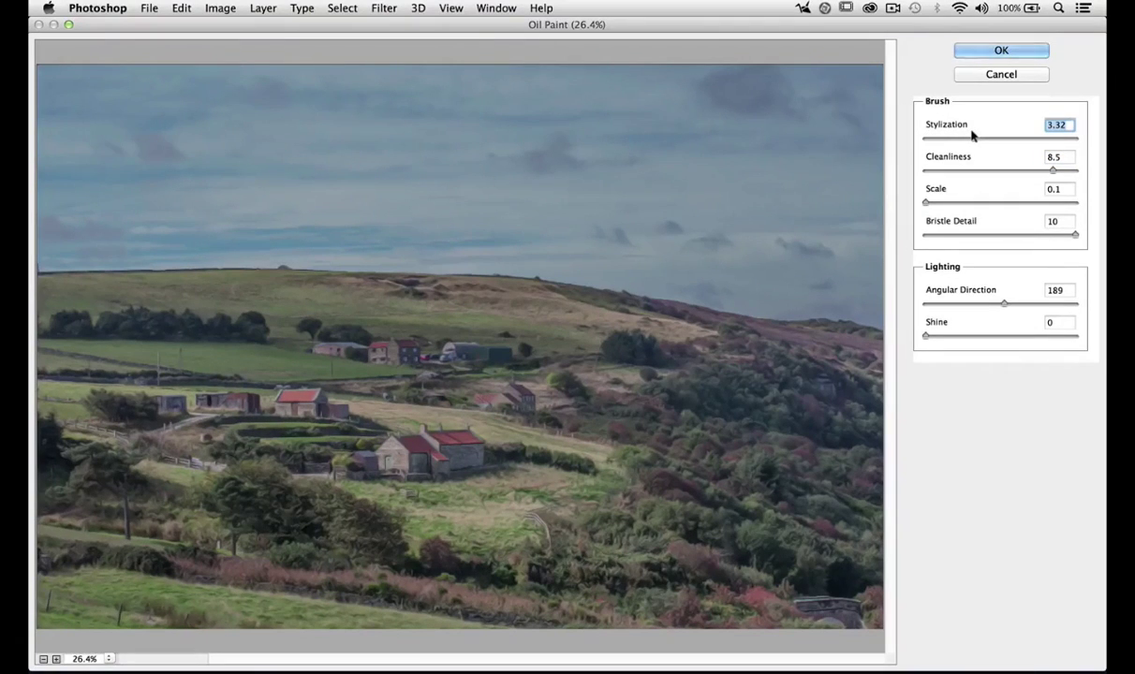
- Set the Oil Paint filter's Stylization to 3.22 and Cleanliness to 6.45, and apply it
left_click_drag(975, 136, 969, 138)
left_click_drag(1048, 171, 1011, 178)
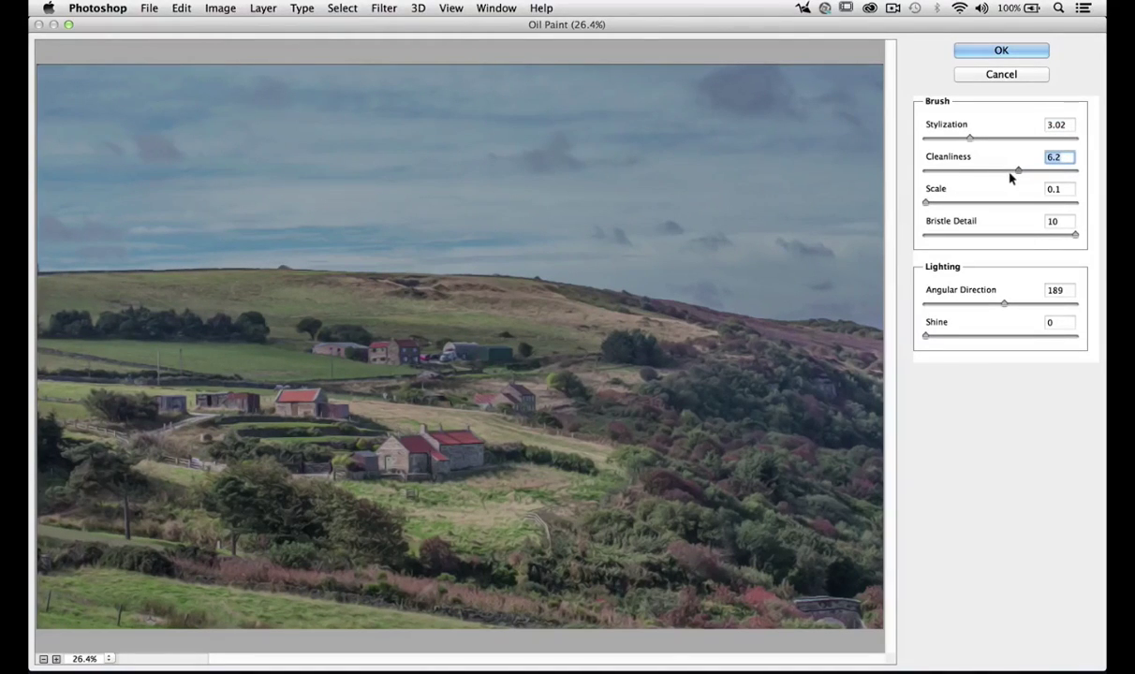
mouse_move(970, 137)
left_mouse_down()
mouse_move(1014, 136)
mouse_move(938, 140)
mouse_move(994, 138)
mouse_move(970, 139)
left_mouse_up()
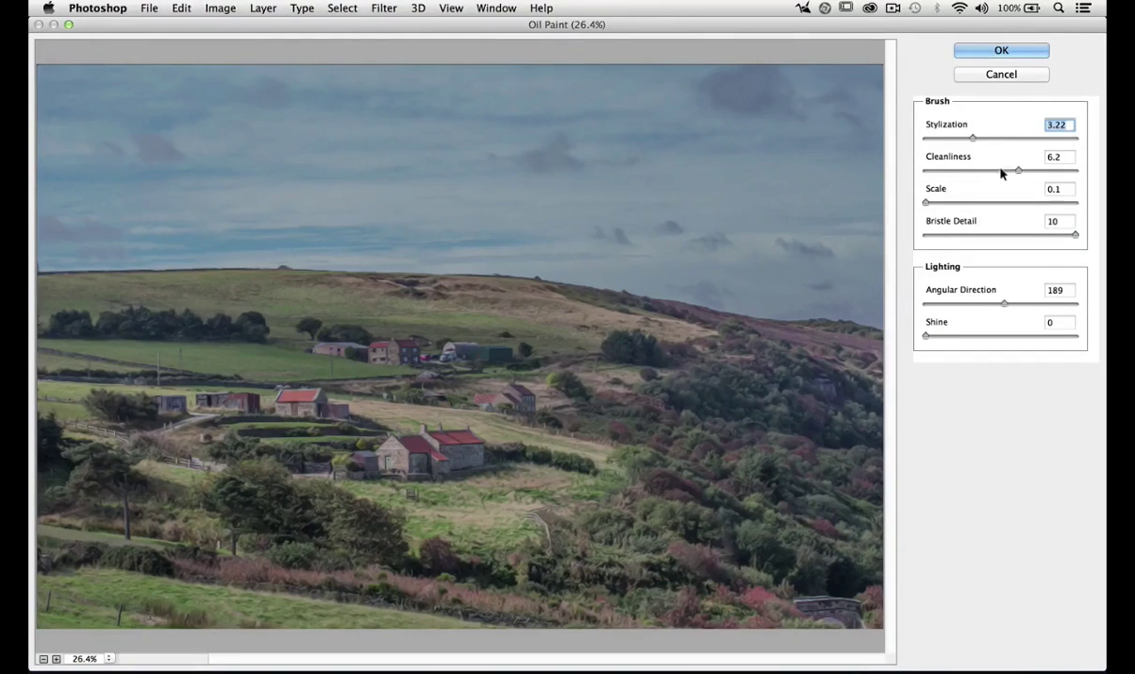
mouse_move(1017, 168)
left_mouse_down()
mouse_move(998, 167)
mouse_move(1019, 166)
left_mouse_up()
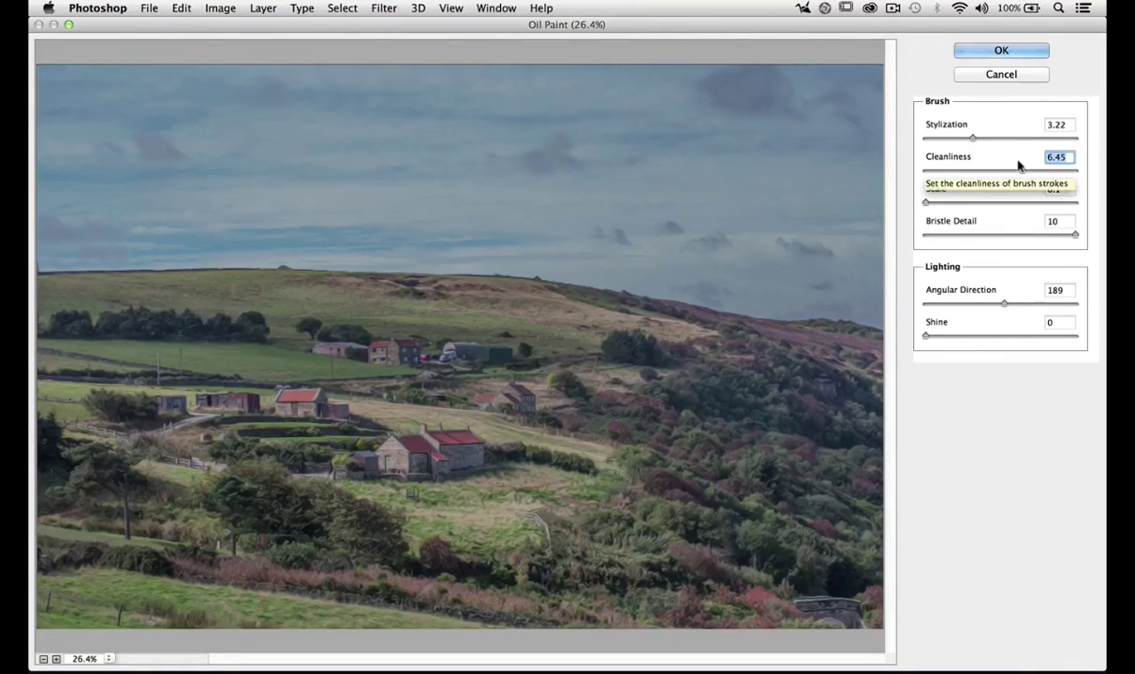
left_click(1017, 49)
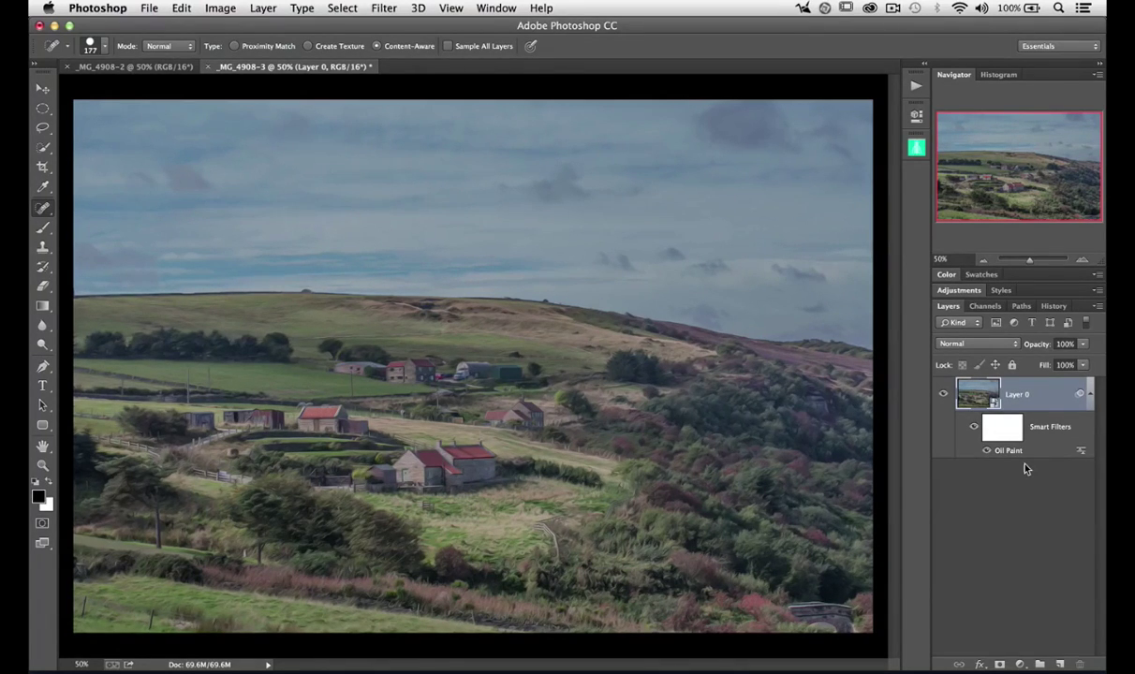
- Add a Hue/Saturation adjustment layer and set the saturation of the Reds to +50
left_click(1021, 664)
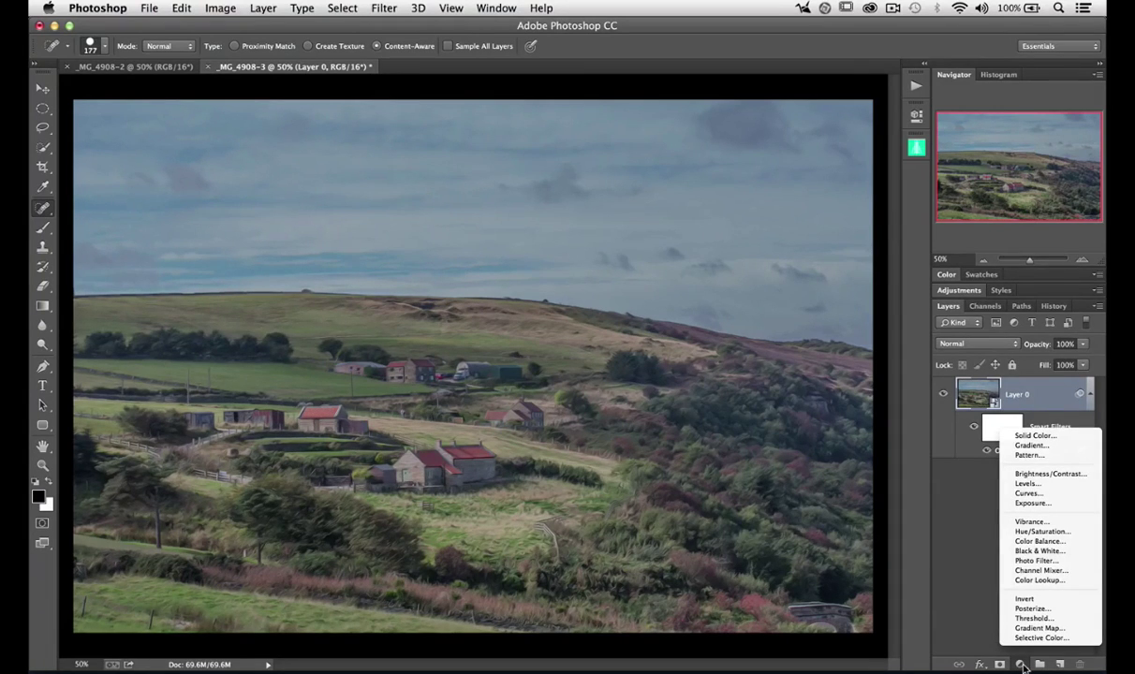
left_click(1039, 533)
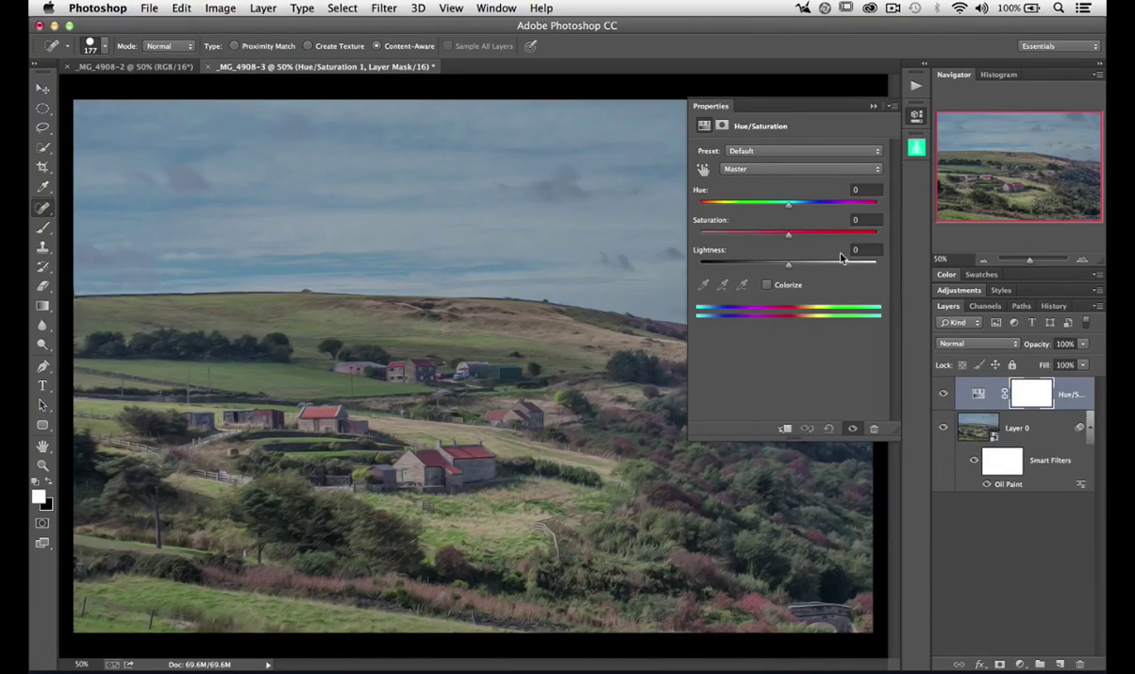
left_click(762, 172)
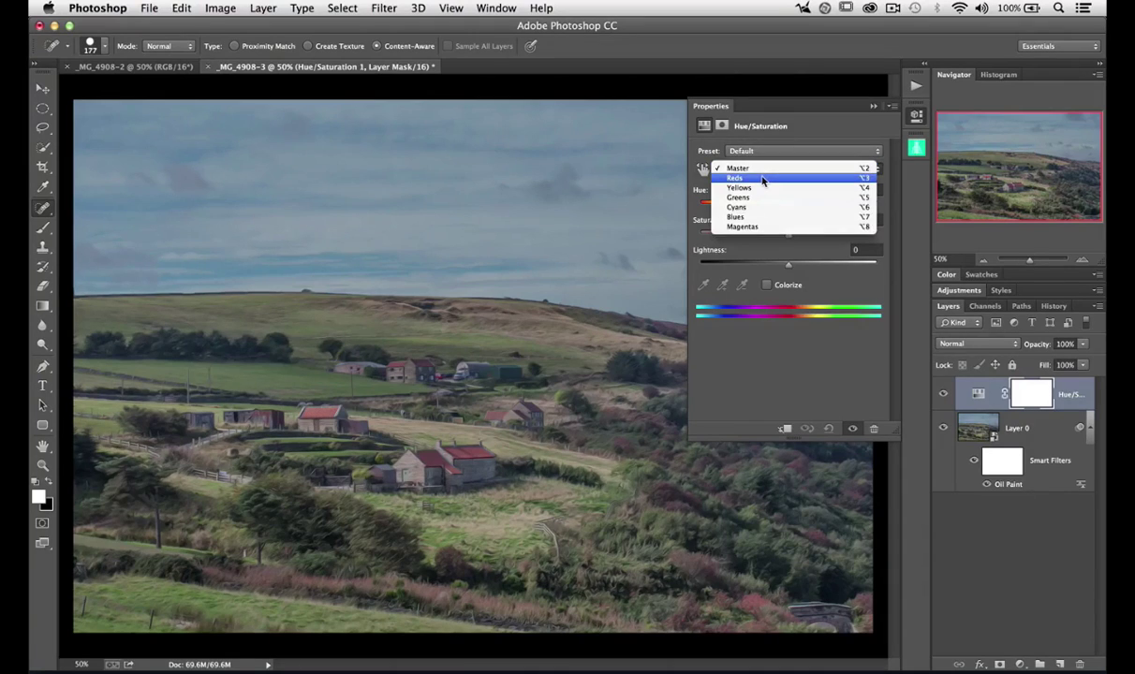
left_click(761, 179)
left_click_drag(787, 234, 832, 246)
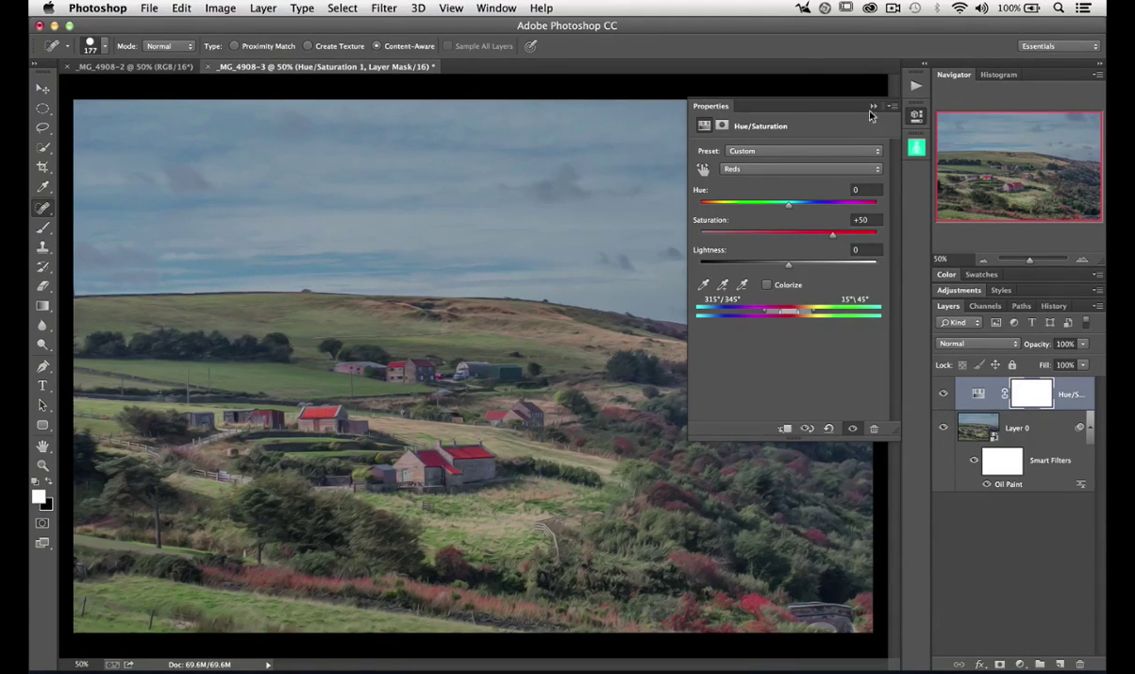
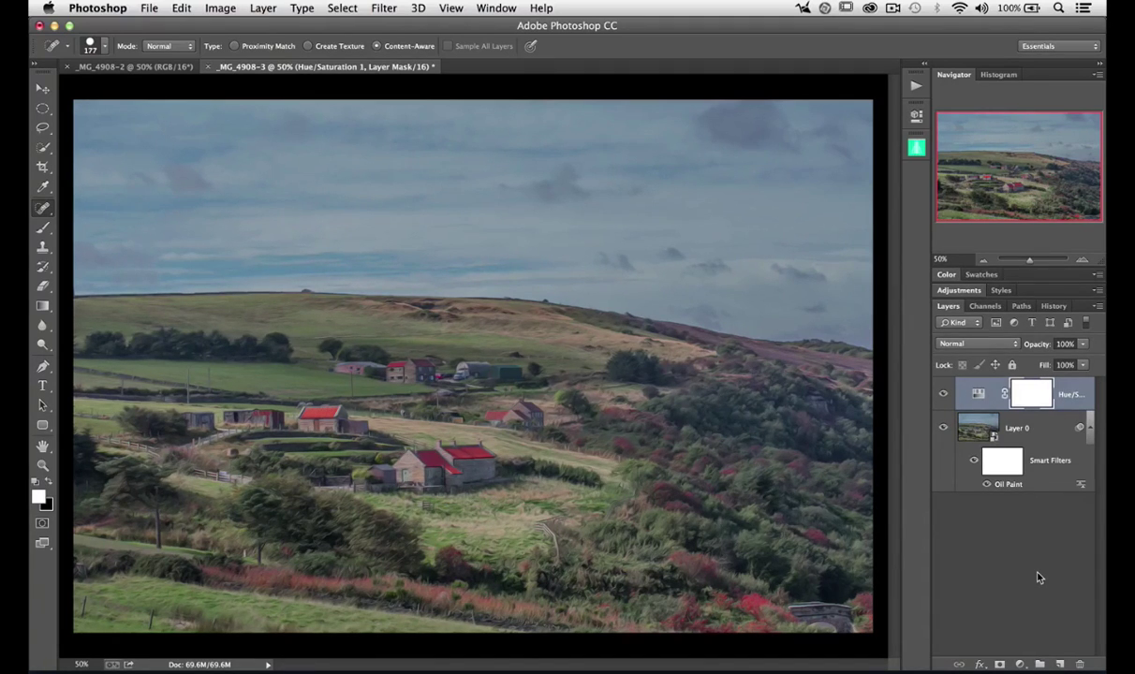
- Invert the Hue/Saturation layer mask and paint white over the red farmhouse roofs with a smaller brush at 11% opacity
key("super+i")
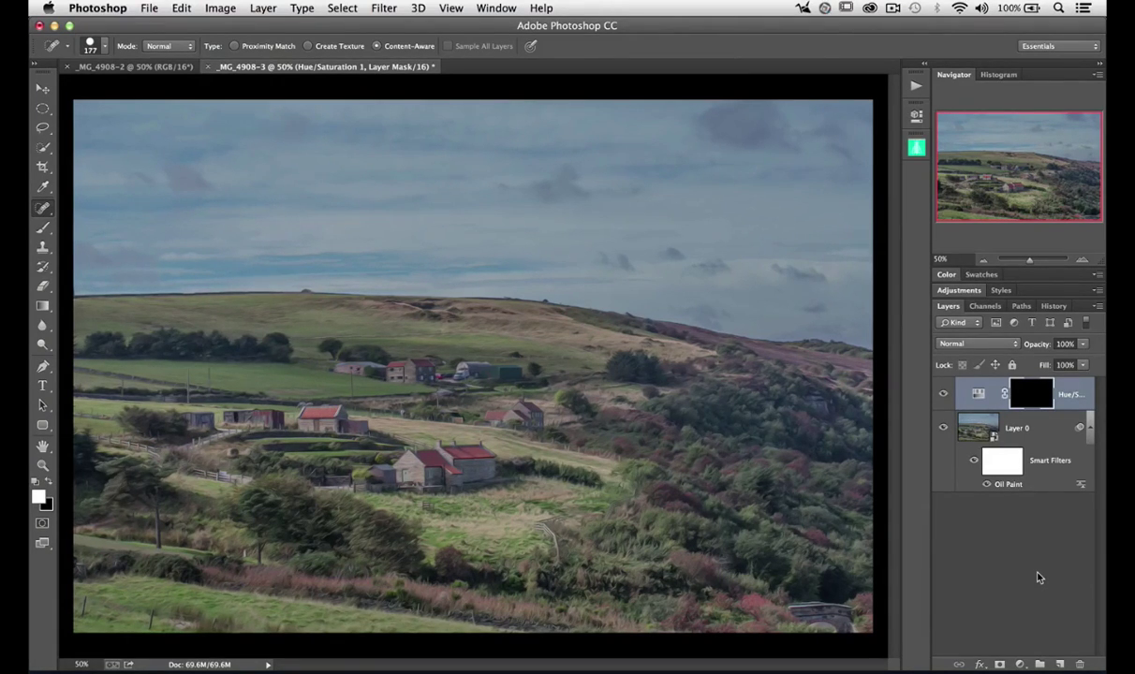
left_click(42, 229)
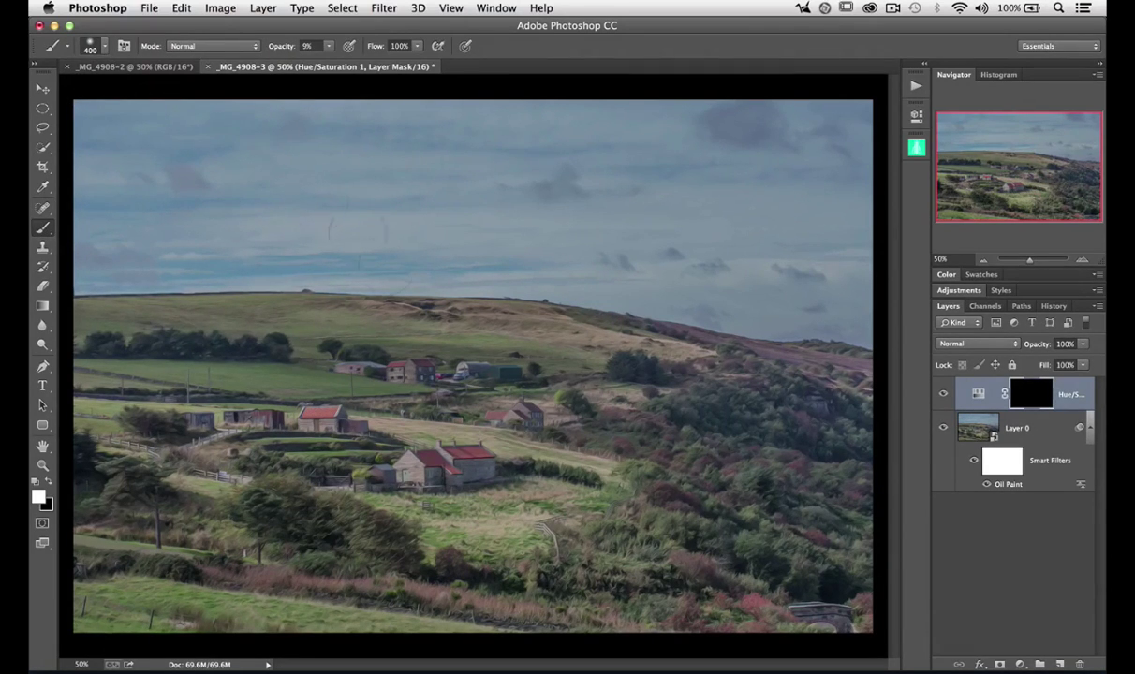
key("bracketleft")
key("bracketleft")
key("bracketleft")
key("bracketleft")
left_click(281, 45)
left_click_drag(280, 44, 282, 45)
mouse_move(468, 460)
left_mouse_down()
mouse_move(440, 433)
mouse_move(404, 437)
mouse_move(415, 450)
mouse_move(445, 439)
left_mouse_up()
left_click_drag(356, 345, 406, 361)
- Paint white on the mask over the red foreground vegetation with a larger brush, and compare the image with and without the adjustment layer
key("bracketright")
key("bracketright")
key("bracketright")
key("bracketright")
mouse_move(239, 575)
left_mouse_down()
mouse_move(731, 608)
mouse_move(674, 590)
mouse_move(739, 633)
mouse_move(664, 639)
mouse_move(743, 633)
mouse_move(716, 635)
mouse_move(734, 628)
mouse_move(675, 609)
mouse_move(693, 620)
mouse_move(483, 608)
mouse_move(285, 547)
mouse_move(557, 629)
mouse_move(676, 633)
mouse_move(489, 548)
mouse_move(454, 448)
mouse_move(426, 446)
mouse_move(458, 468)
mouse_move(429, 446)
left_mouse_up()
key("bracketleft")
key("bracketleft")
left_click(943, 393)
left_click(943, 393)
- Add a second Hue/Saturation adjustment layer and reduce the saturation of the Greens to -34 and the Yellows to -23
left_click(1020, 663)
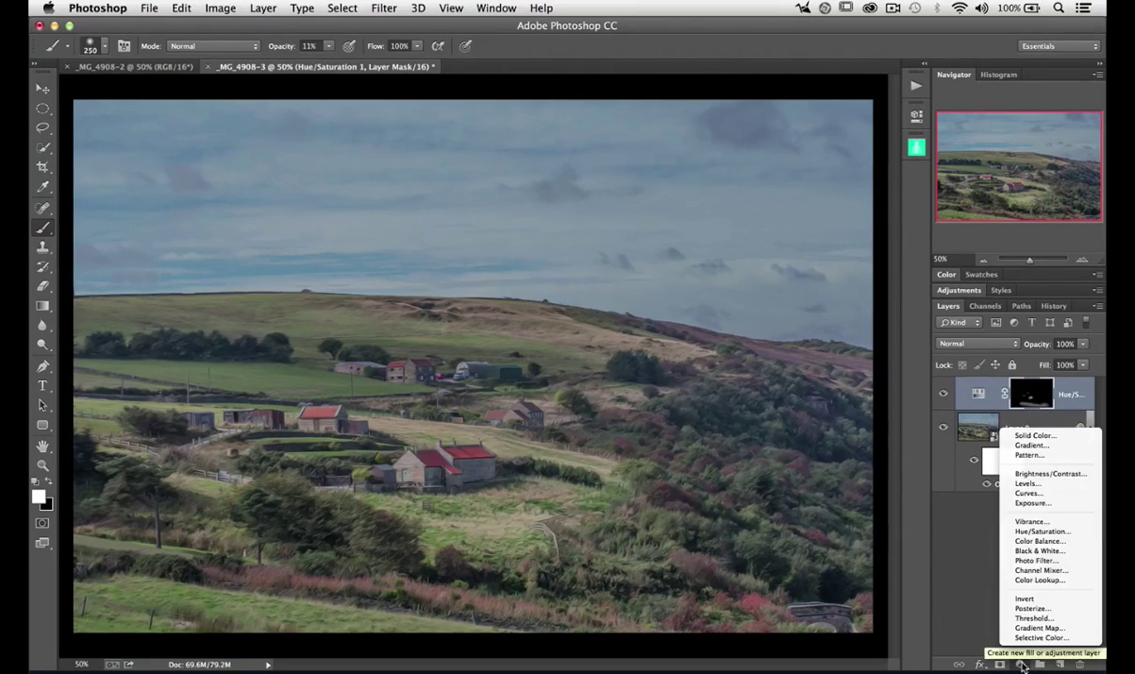
left_click(1042, 532)
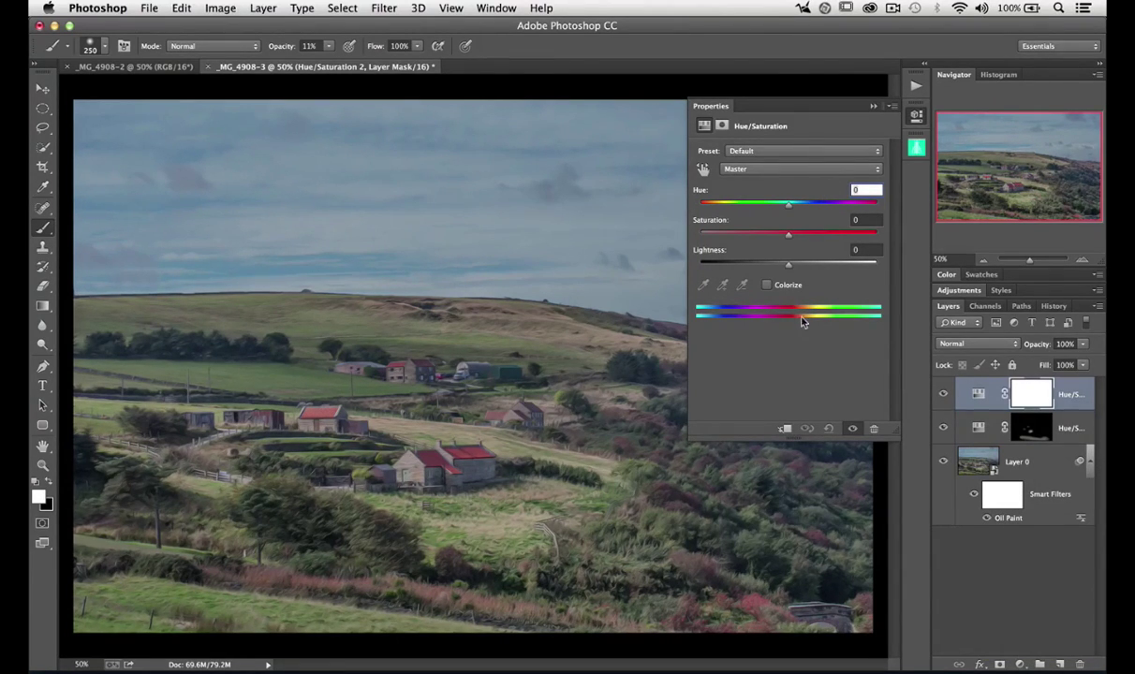
left_click(702, 170)
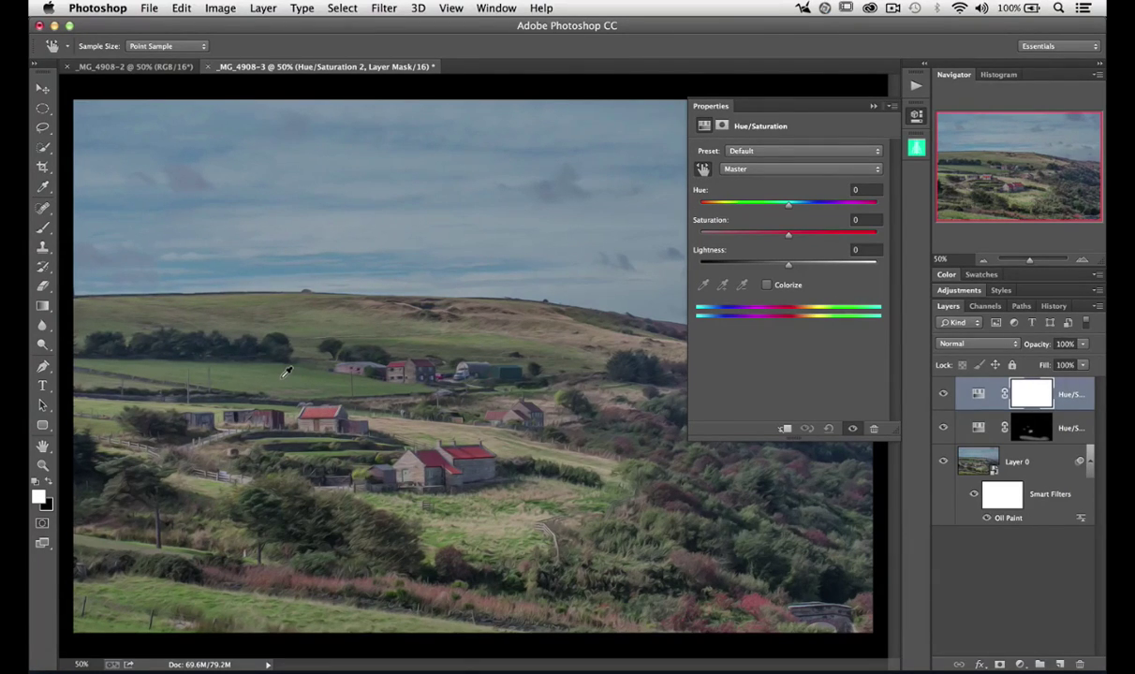
left_click_drag(288, 371, 334, 377)
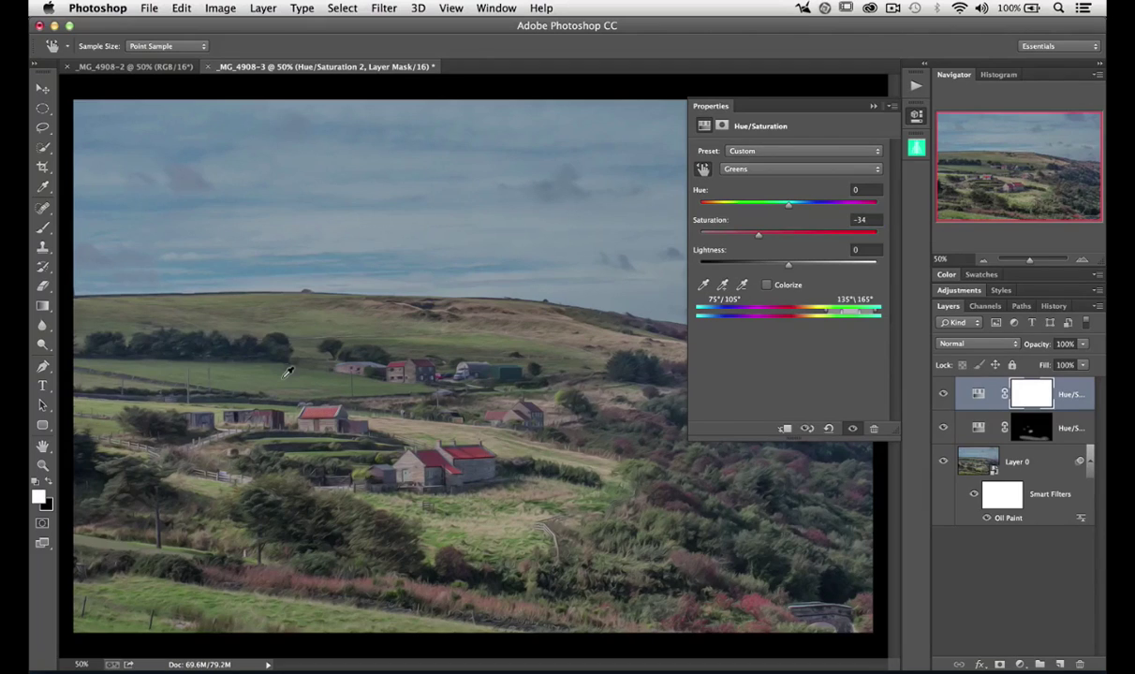
left_click_drag(455, 527, 434, 538)
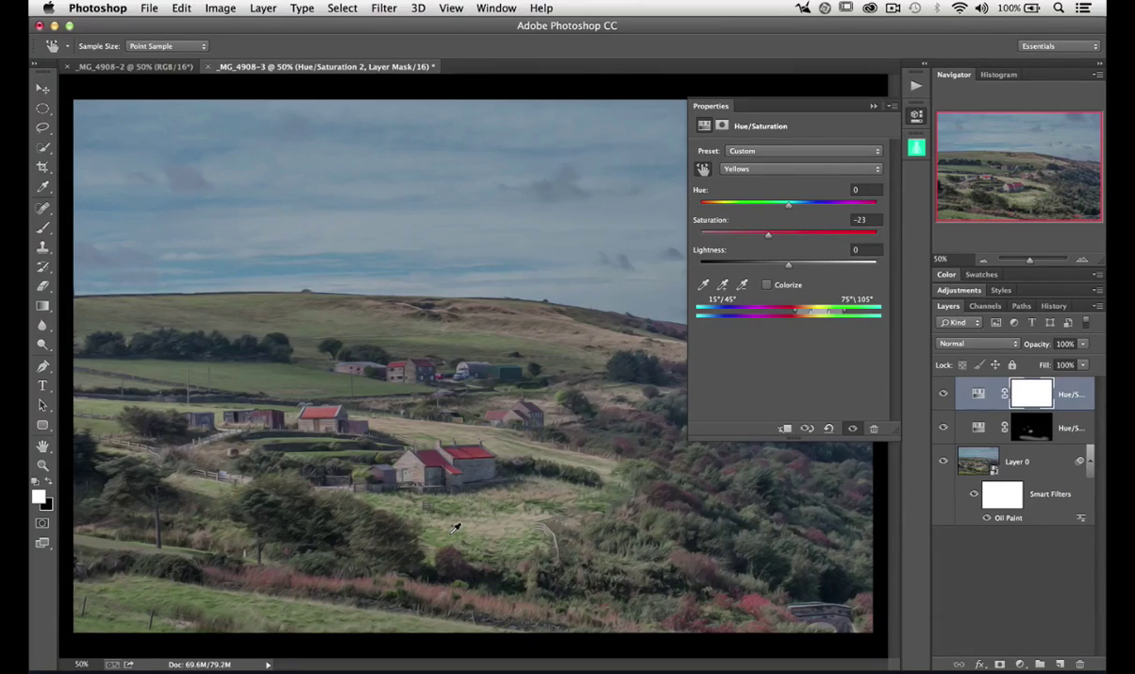
left_click(873, 106)
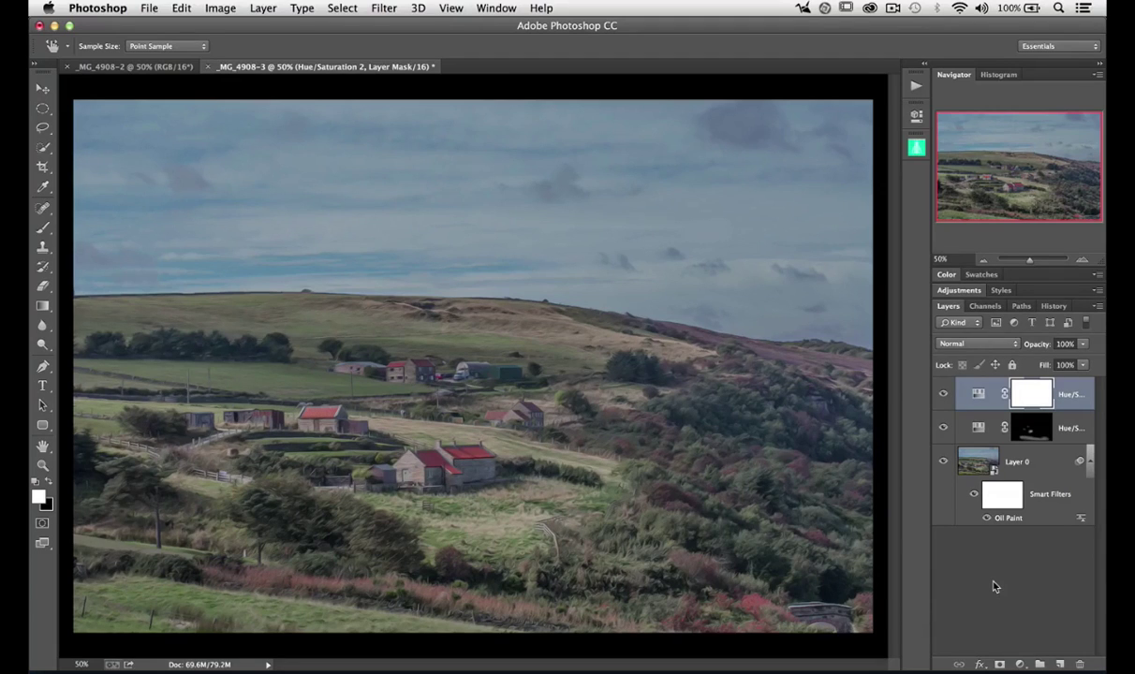
- Add a new layer filled with 50% gray, set its blend mode to Overlay, and make black the foreground color
left_click(1059, 663)
key("b")
key("x")
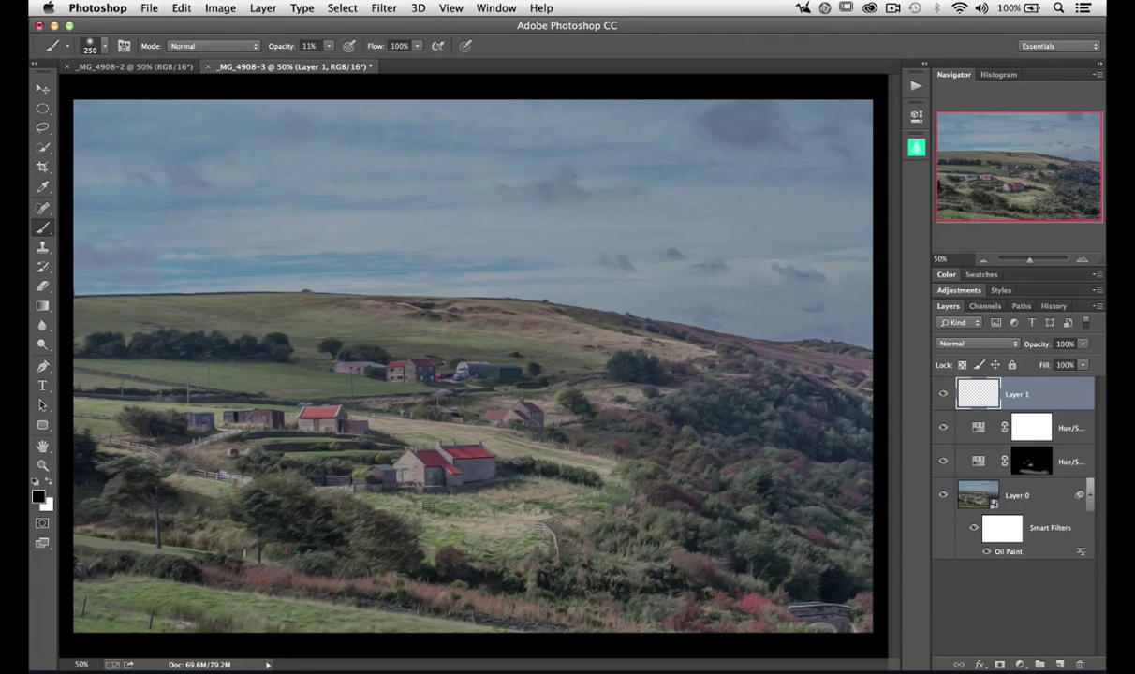
left_click(181, 8)
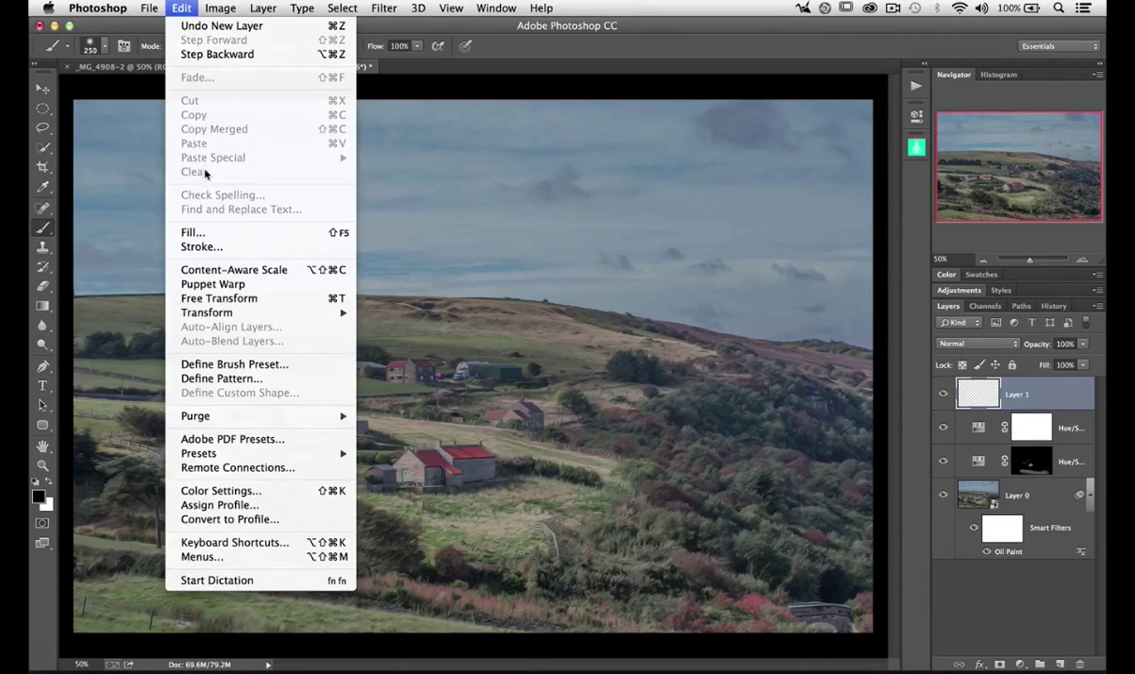
left_click(200, 222)
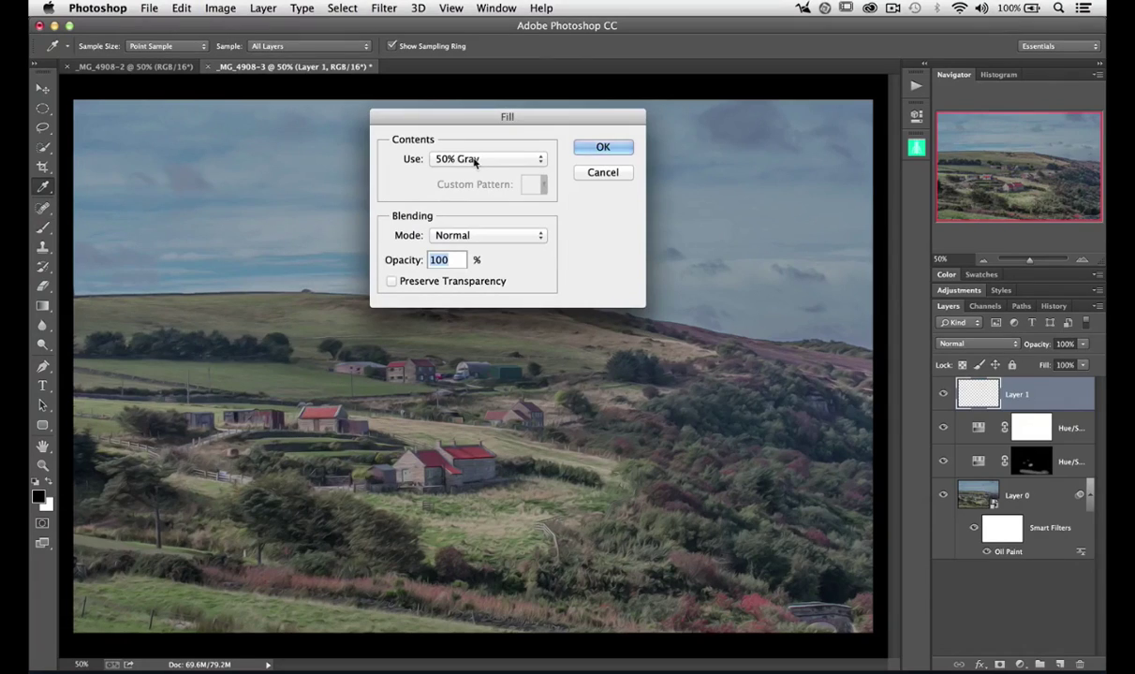
left_click(592, 148)
key("b")
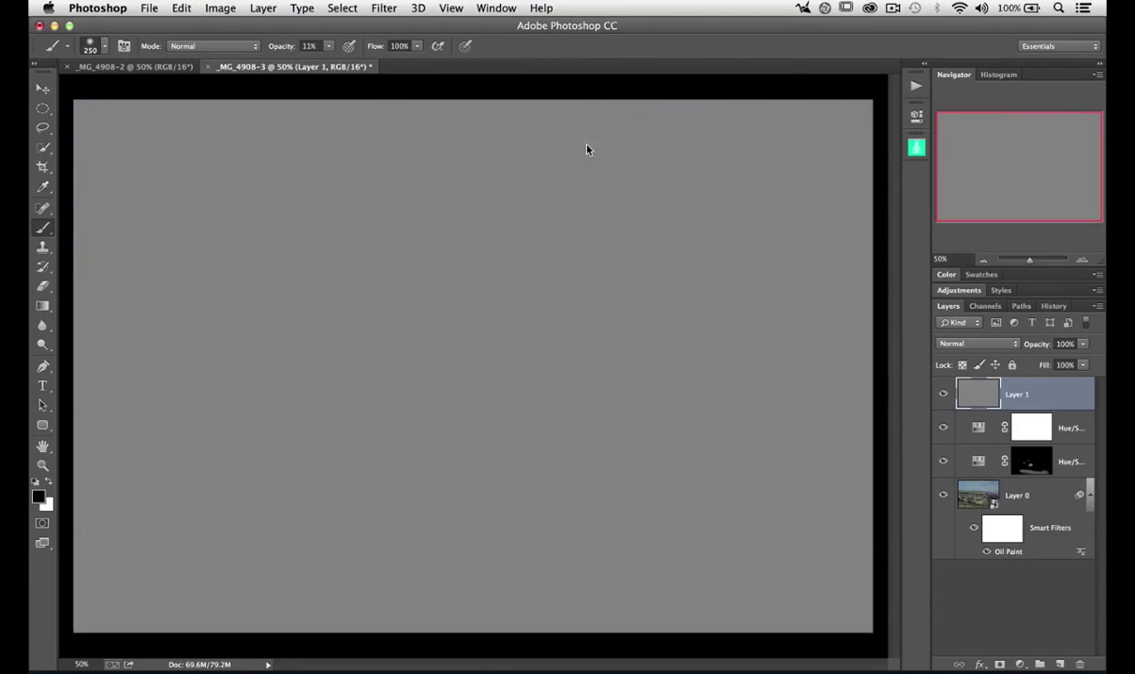
left_click(1005, 349)
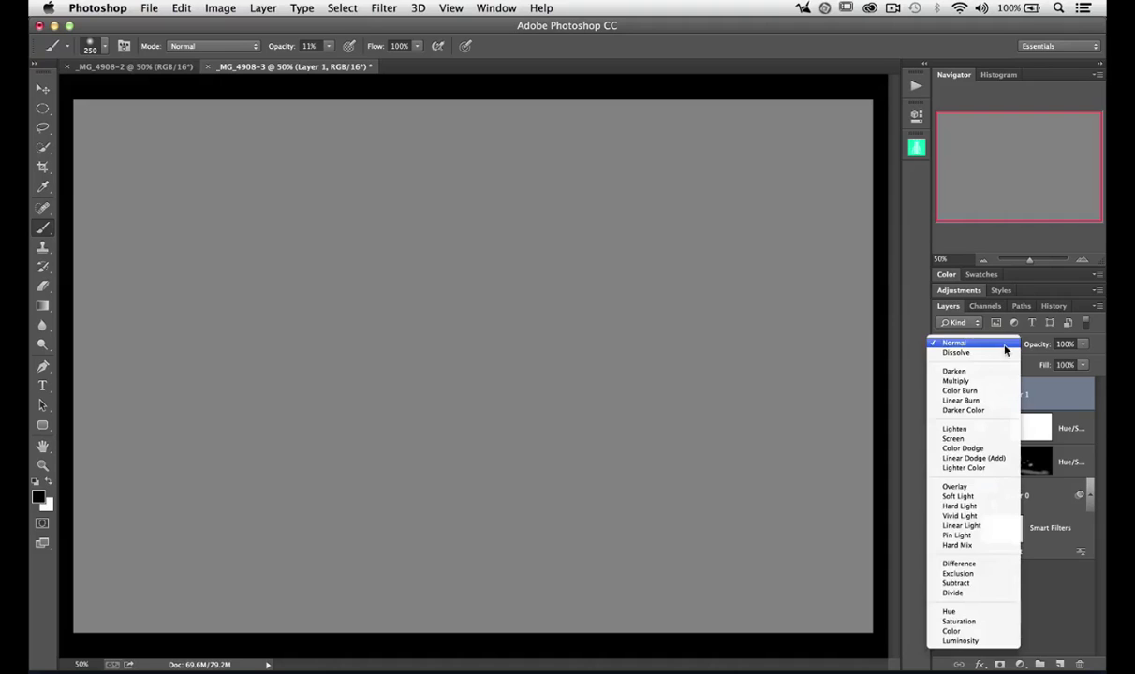
left_click(988, 487)
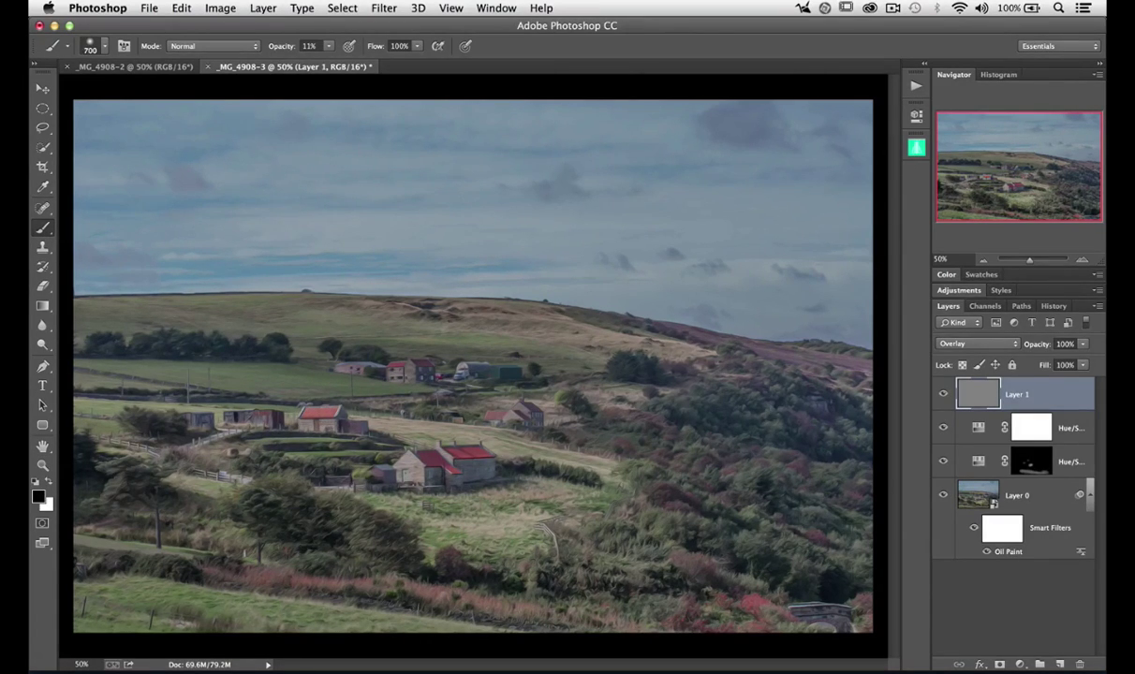
- Set the brush opacity to 8% and darken the sky with broad black strokes on the gray layer
left_click_drag(282, 47, 277, 47)
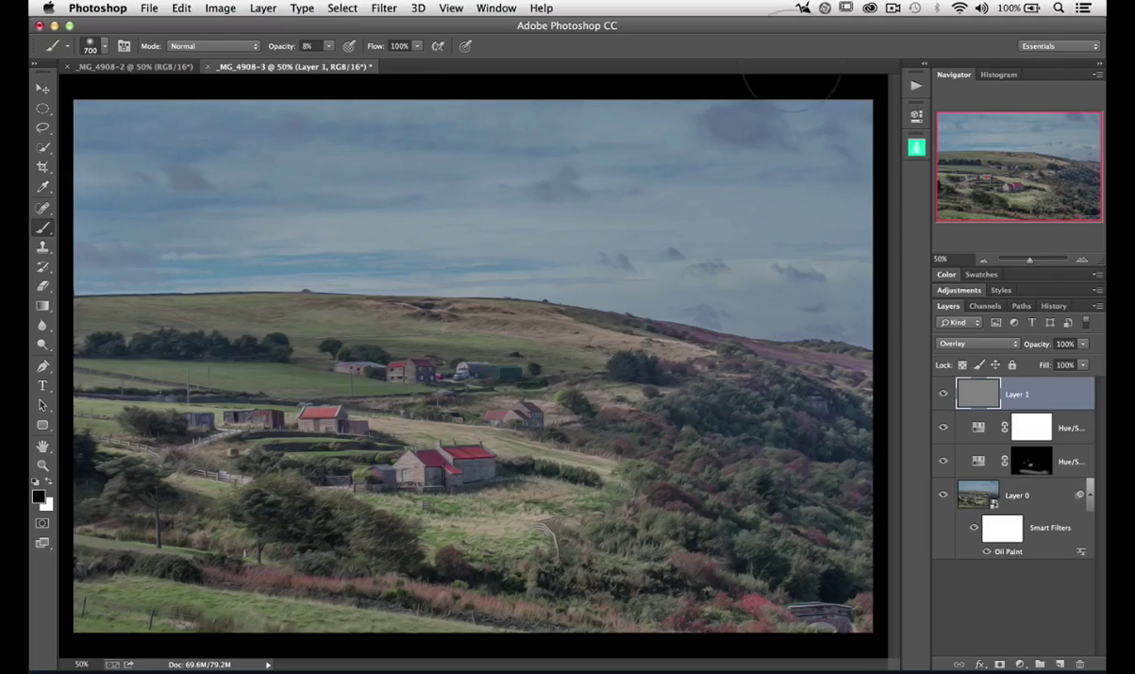
mouse_move(567, 136)
left_mouse_down()
mouse_move(829, 183)
mouse_move(671, 152)
mouse_move(692, 174)
mouse_move(790, 211)
mouse_move(697, 208)
mouse_move(764, 137)
mouse_move(209, 95)
mouse_move(476, 96)
mouse_move(133, 157)
mouse_move(639, 108)
mouse_move(923, 103)
mouse_move(587, 118)
mouse_move(736, 136)
mouse_move(407, 213)
mouse_move(408, 229)
mouse_move(277, 249)
mouse_move(329, 247)
mouse_move(183, 234)
left_mouse_up()
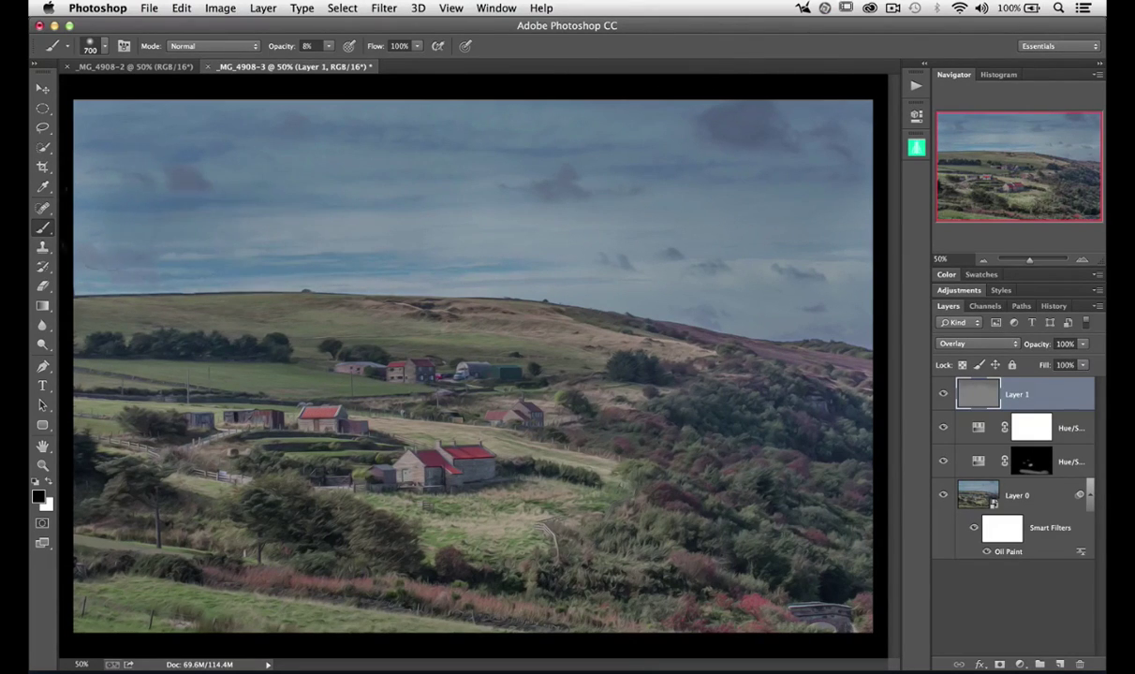
mouse_move(281, 225)
left_mouse_down()
mouse_move(407, 234)
mouse_move(366, 220)
left_mouse_up()
- Darken the wooded hillside and the foreground with black strokes on the gray layer, and reduce the brush size to 250
mouse_move(671, 423)
left_mouse_down()
mouse_move(674, 436)
mouse_move(659, 408)
left_mouse_up()
mouse_move(733, 572)
left_mouse_down()
mouse_move(689, 540)
mouse_move(774, 435)
mouse_move(749, 496)
mouse_move(791, 566)
left_mouse_up()
left_click_drag(820, 626, 684, 582)
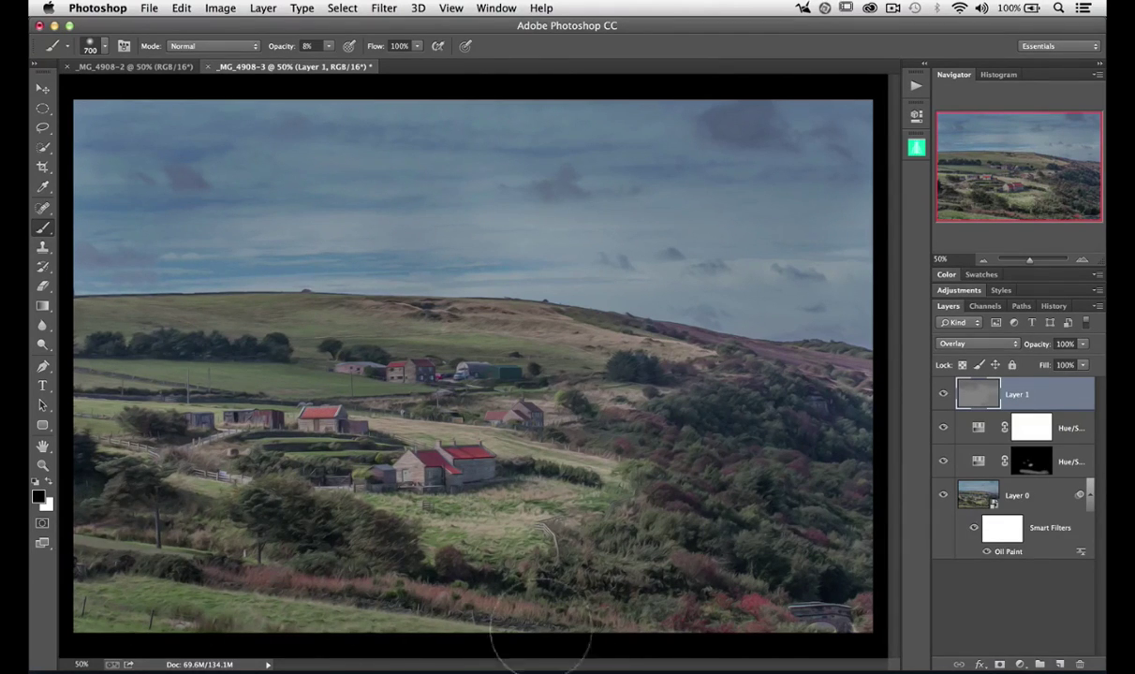
left_click_drag(412, 599, 94, 506)
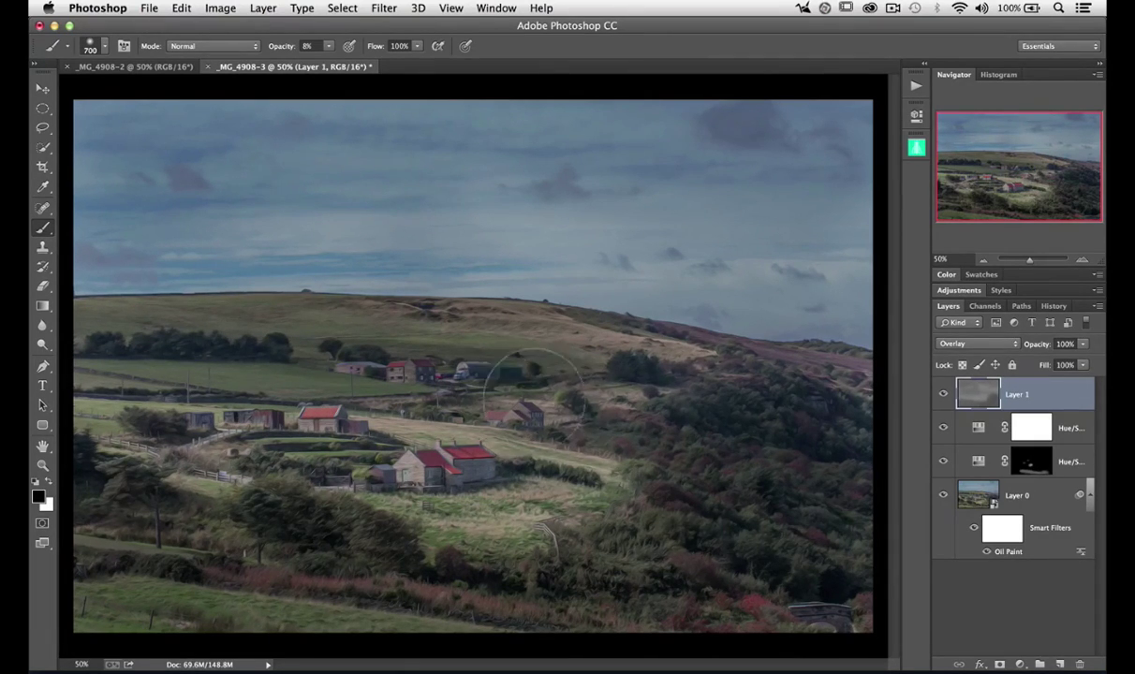
key("bracketleft")
key("bracketleft")
key("bracketleft")
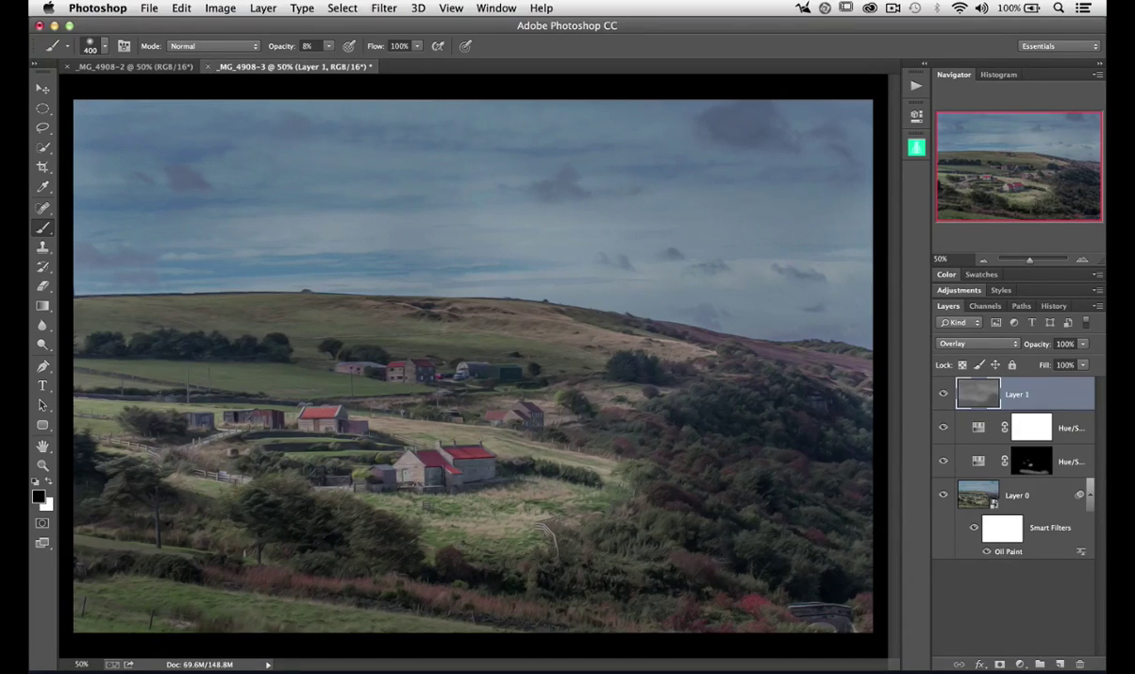
key("bracketleft")
key("bracketleft")
key("bracketleft")
key("bracketleft")
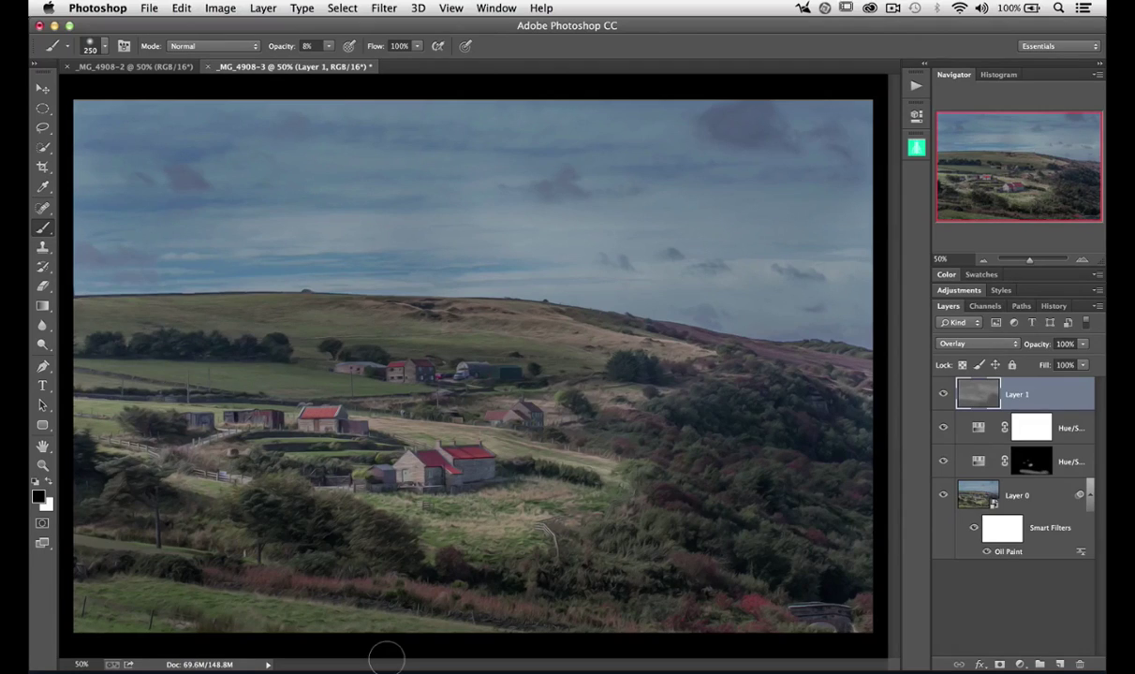
- Open the Adobe Paper Texture extension and reset its texture selections
left_click(496, 9)
mouse_move(487, 64)
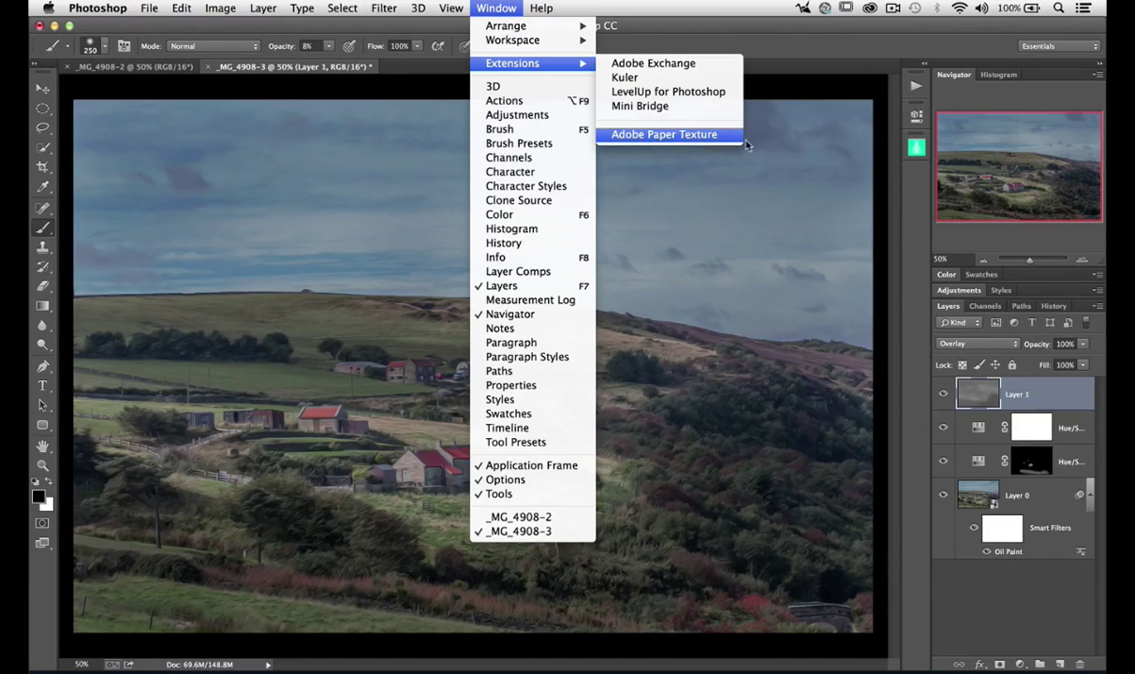
left_click(868, 180)
left_click(917, 147)
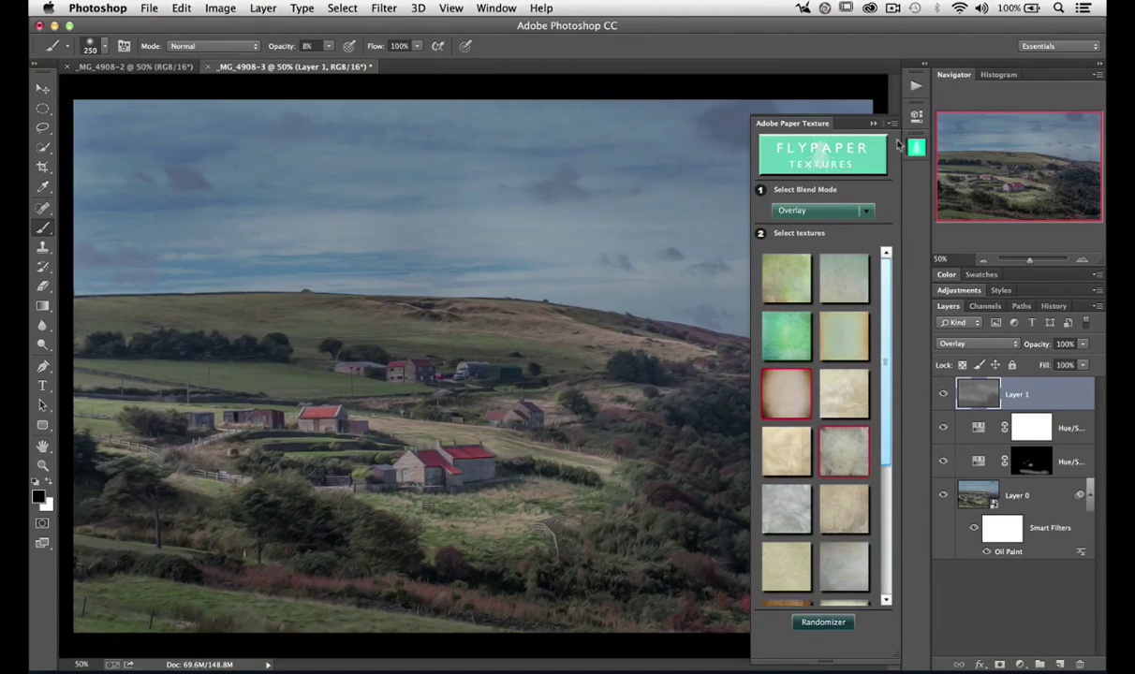
left_click(892, 123)
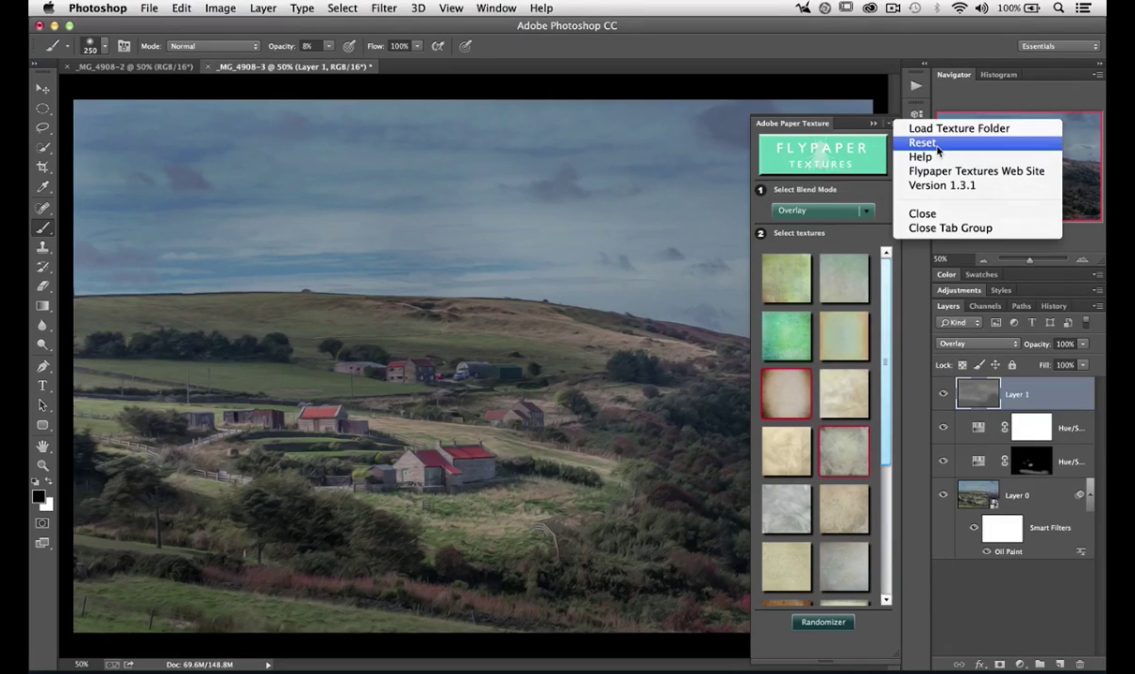
left_click(931, 142)
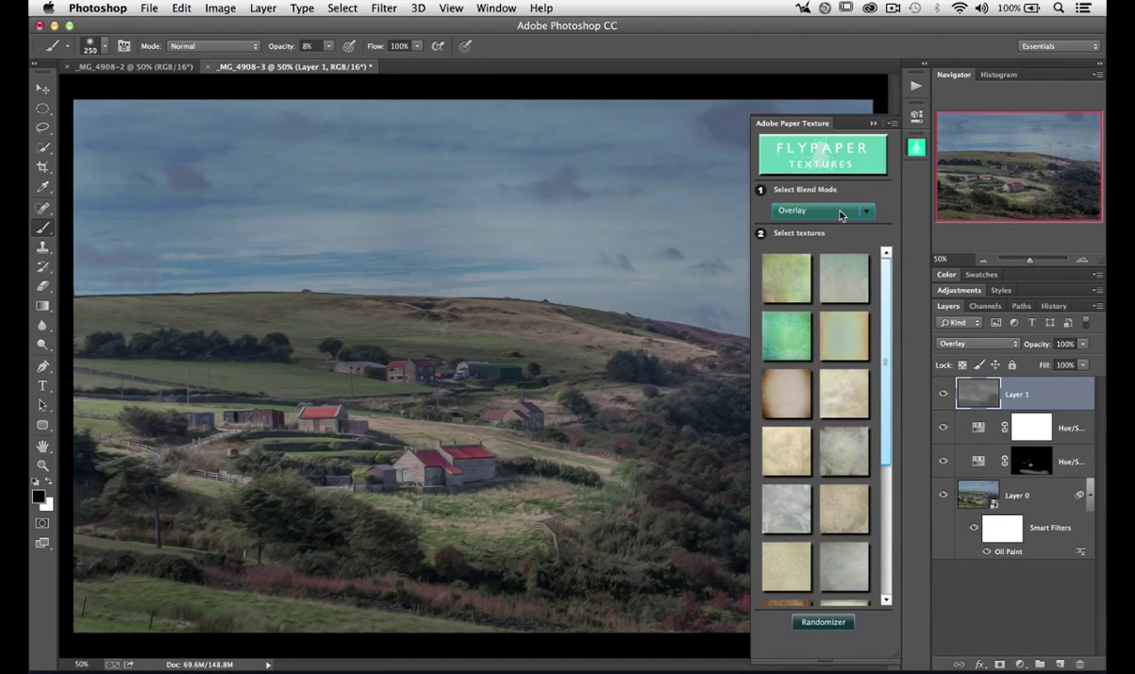
- Apply the Dawn Grunge paper texture in Overlay mode and lower its layer opacity to 48%
left_click(844, 456)
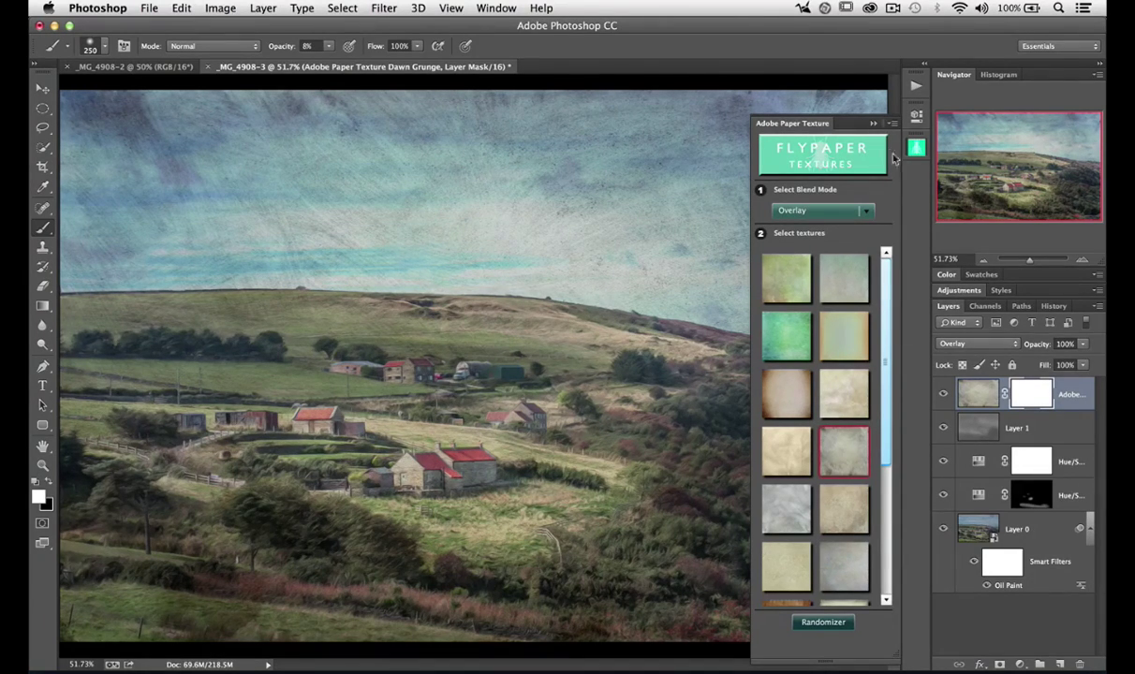
left_click(872, 125)
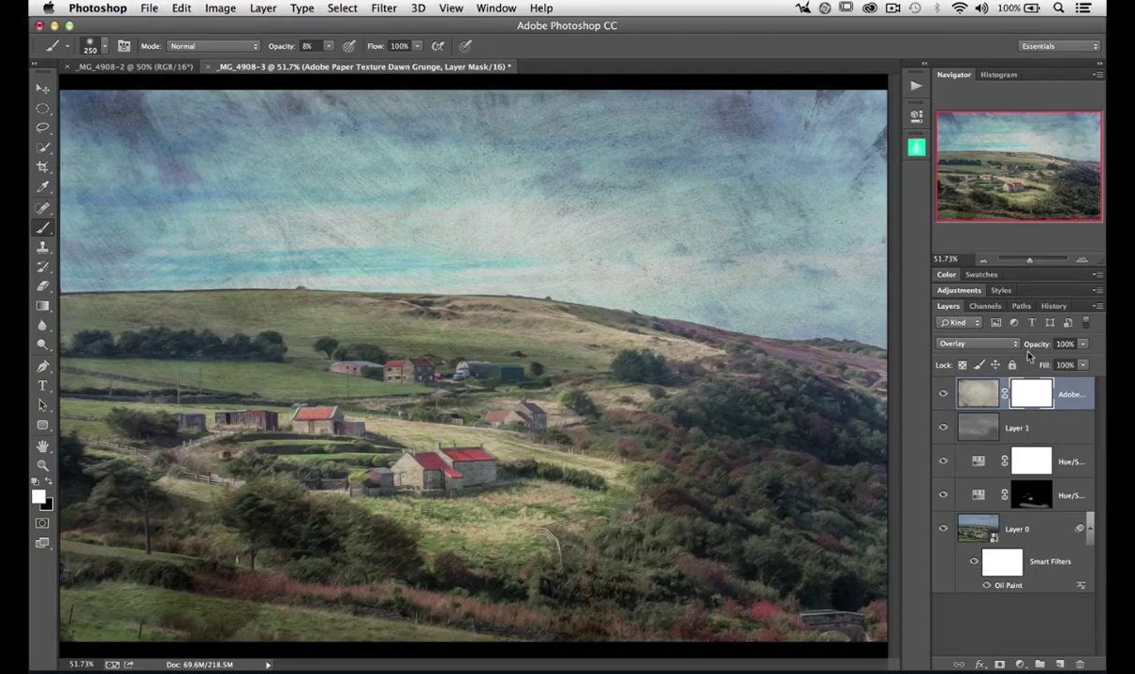
left_click_drag(1034, 345, 992, 350)
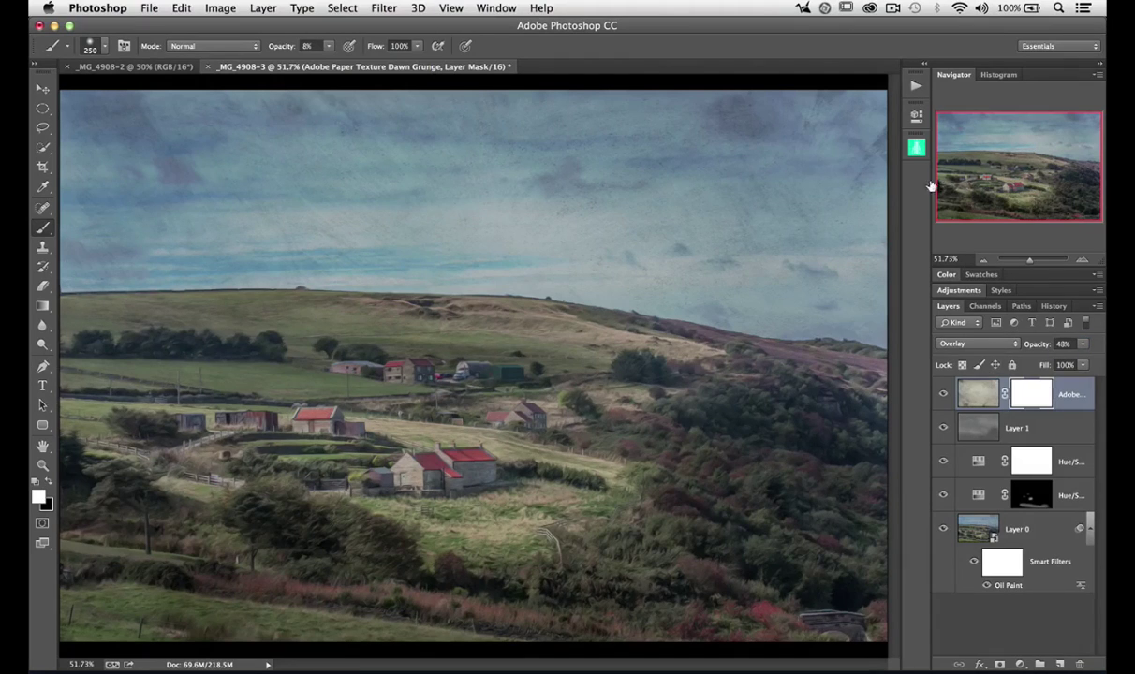
- Add the Colosseum Sienna paper texture in Overlay mode above the first texture
left_click(916, 150)
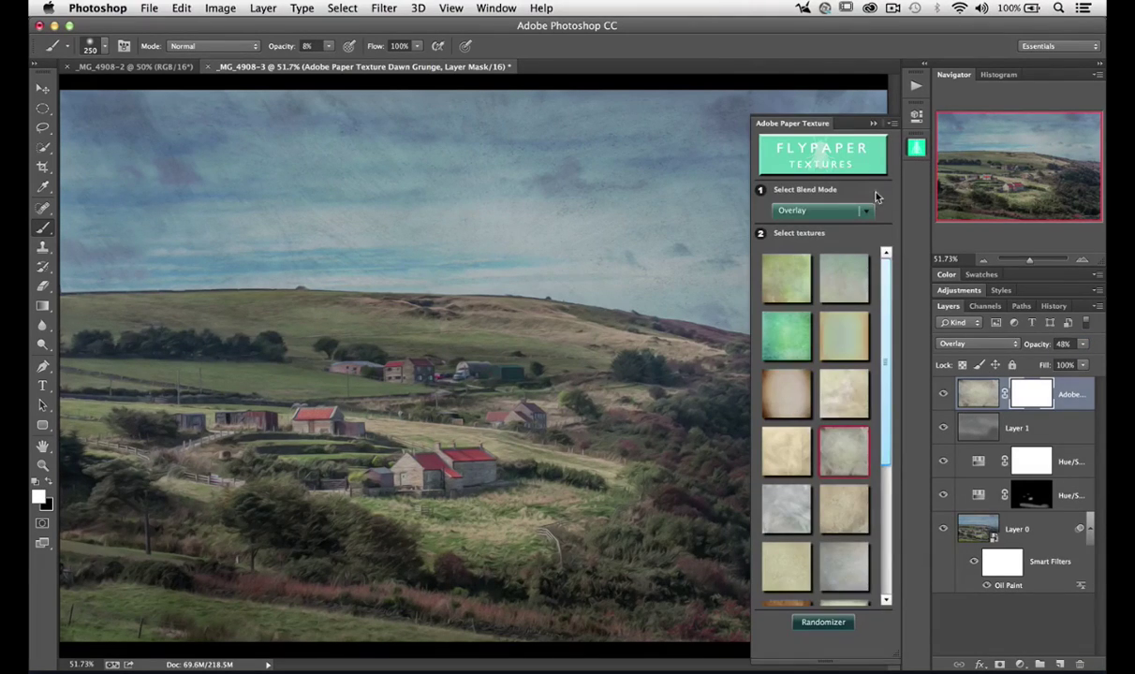
left_click(797, 403)
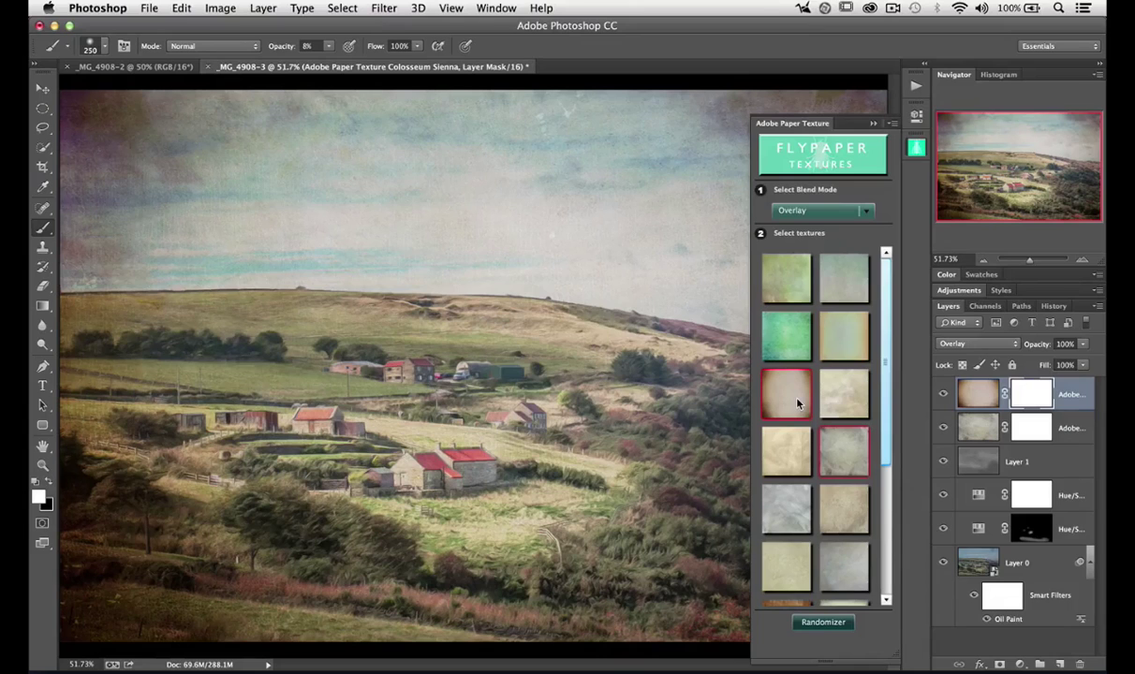
left_click(871, 124)
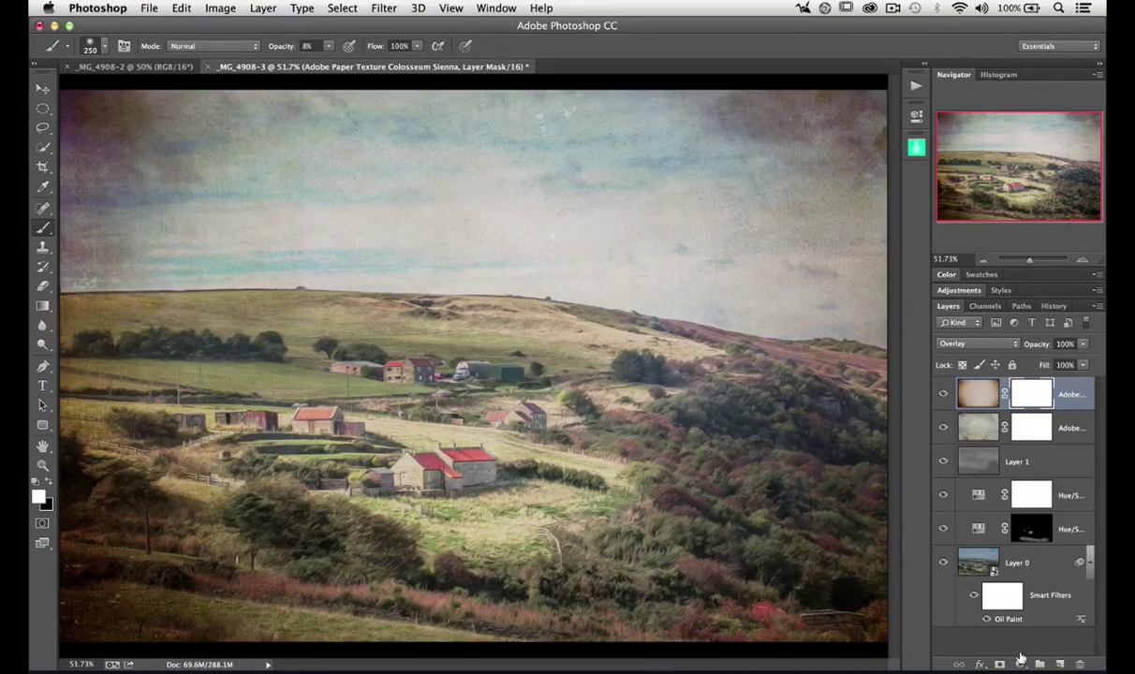
- Add a Hue/Saturation adjustment layer clipped to the Colosseum Sienna texture and set its master saturation to -68
left_click(1019, 663)
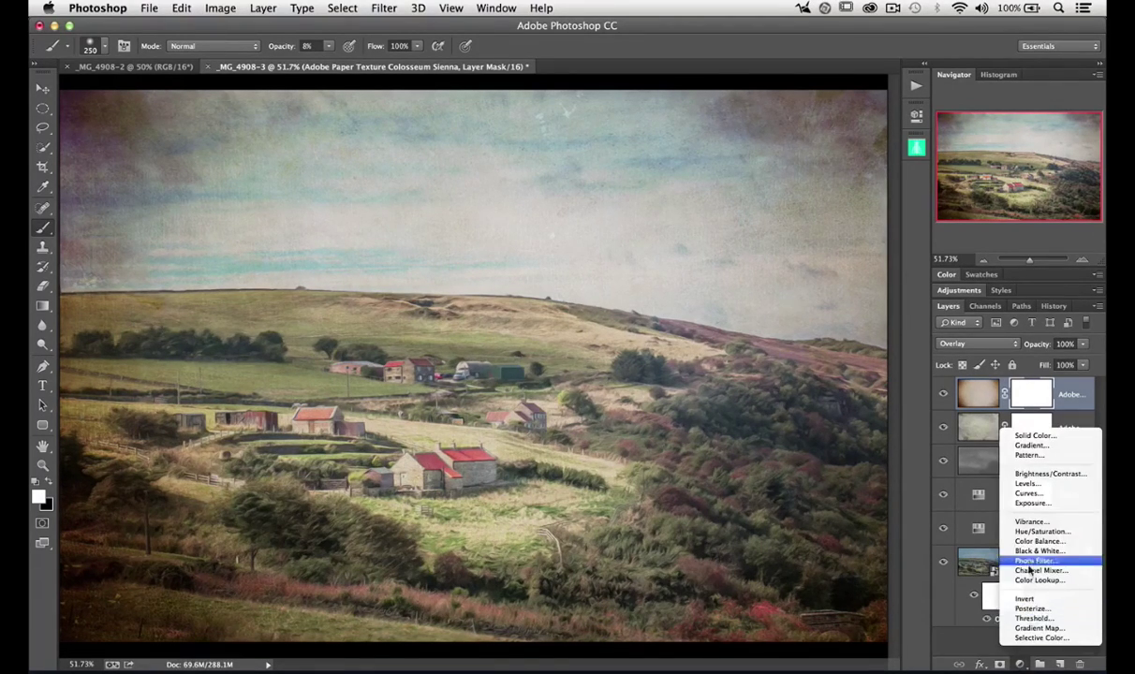
left_click(1041, 531)
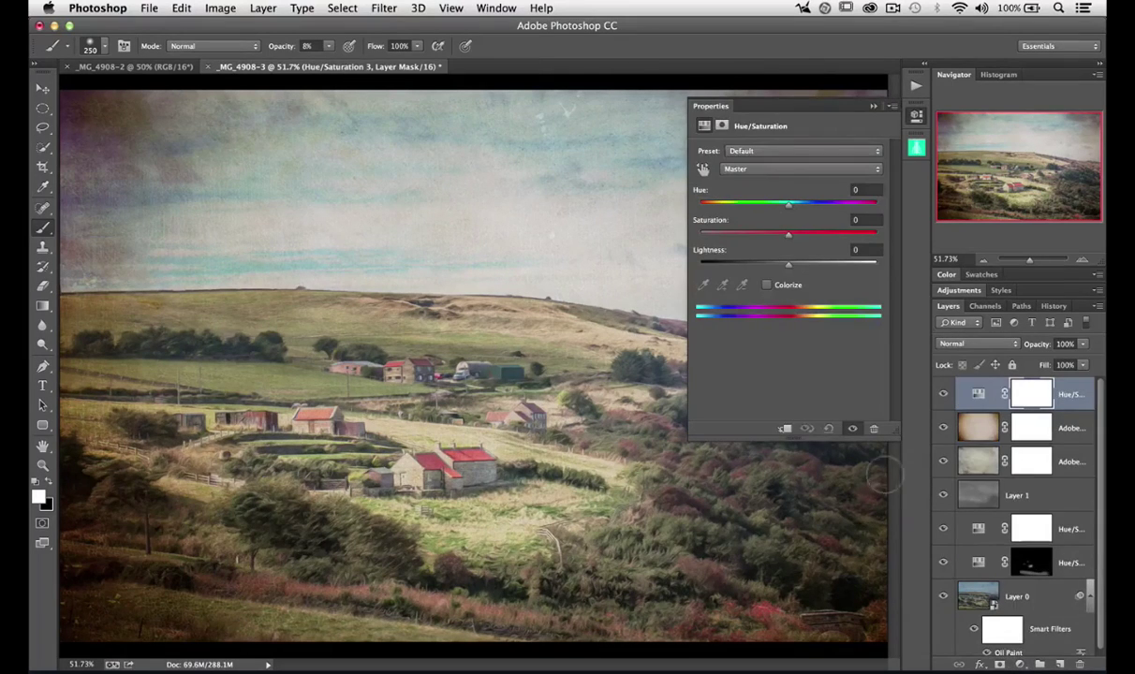
left_click(784, 429)
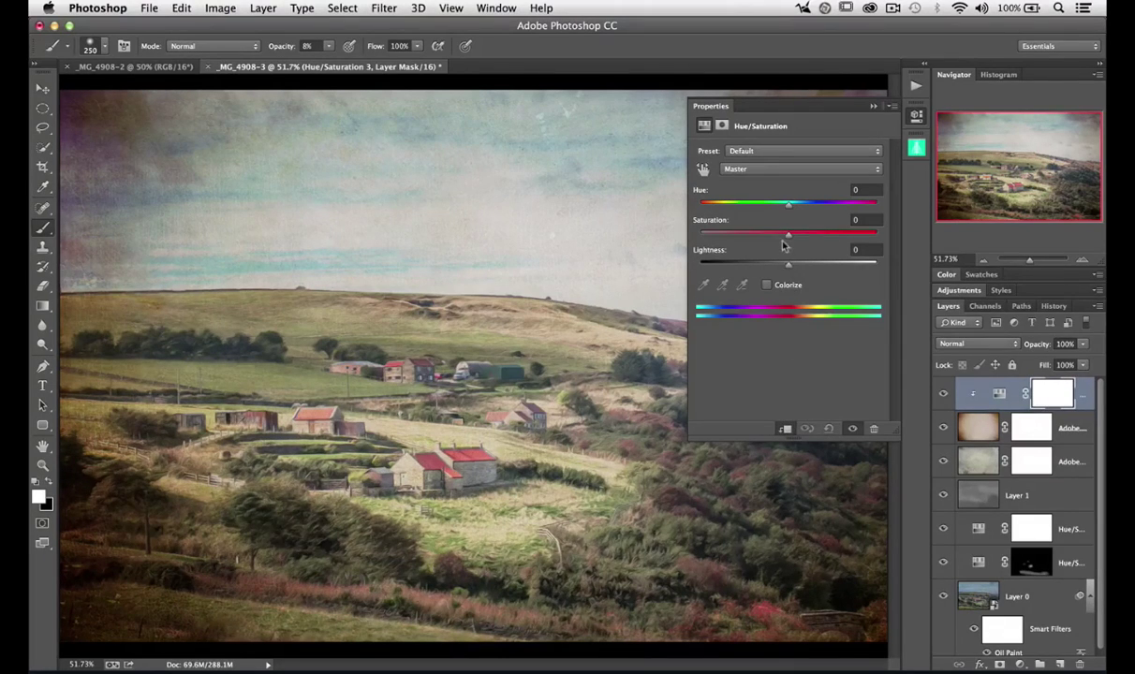
left_click_drag(787, 234, 727, 251)
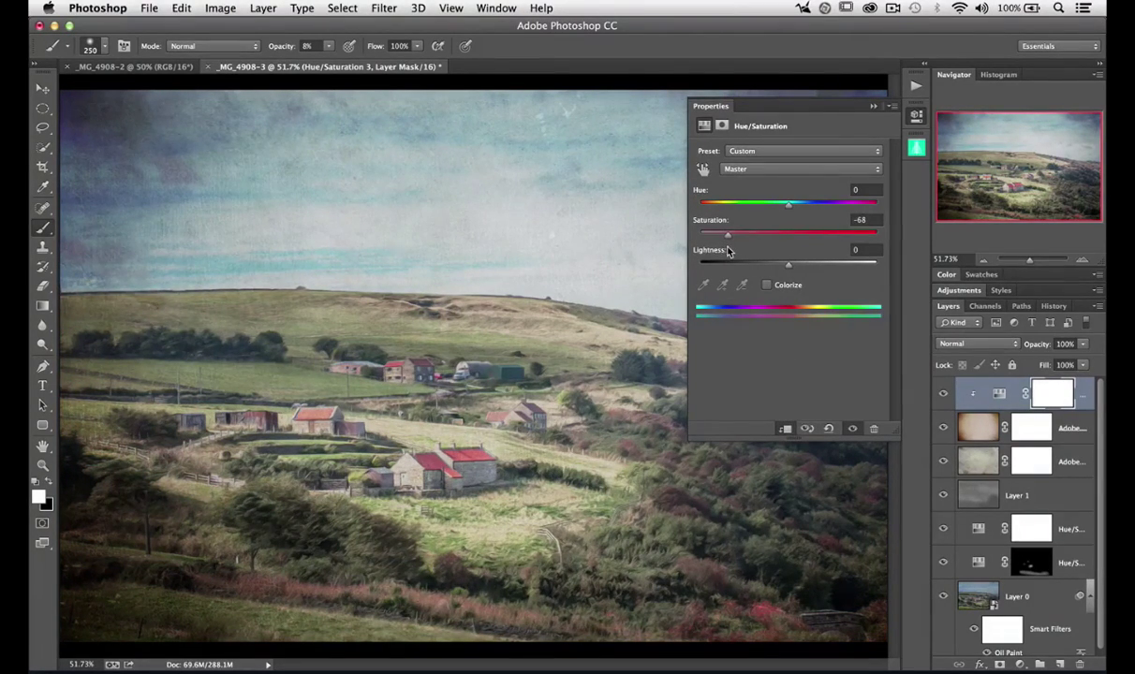
left_click(873, 108)
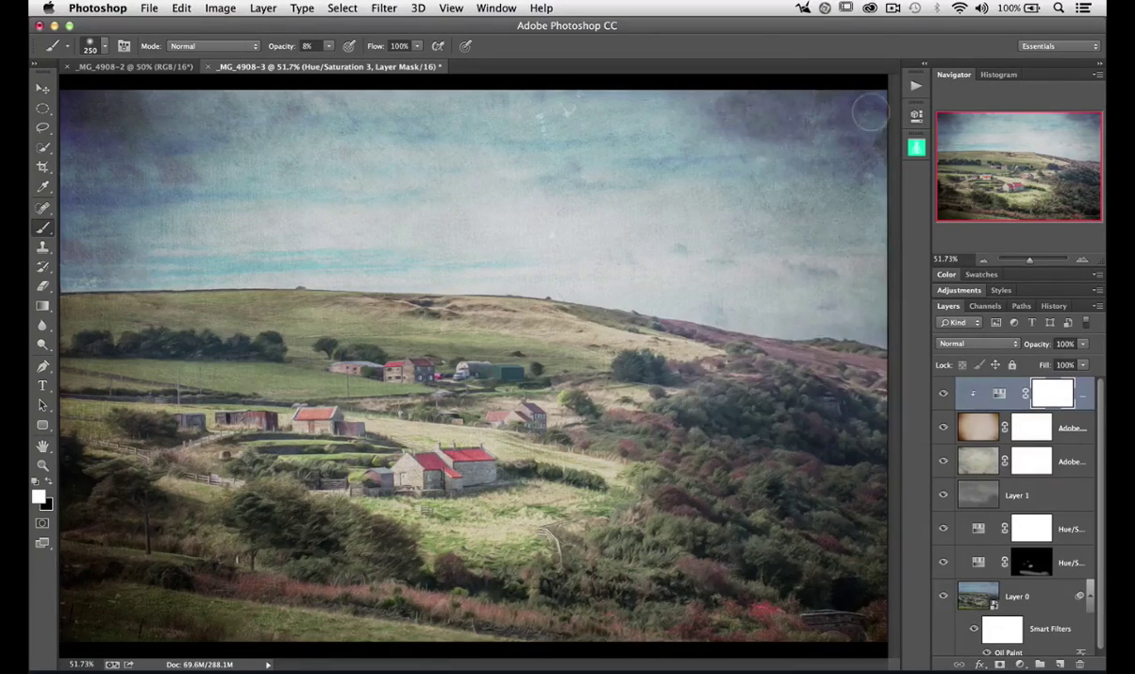
- Lower the Colosseum Sienna texture layer's opacity to 79%
left_click(980, 426)
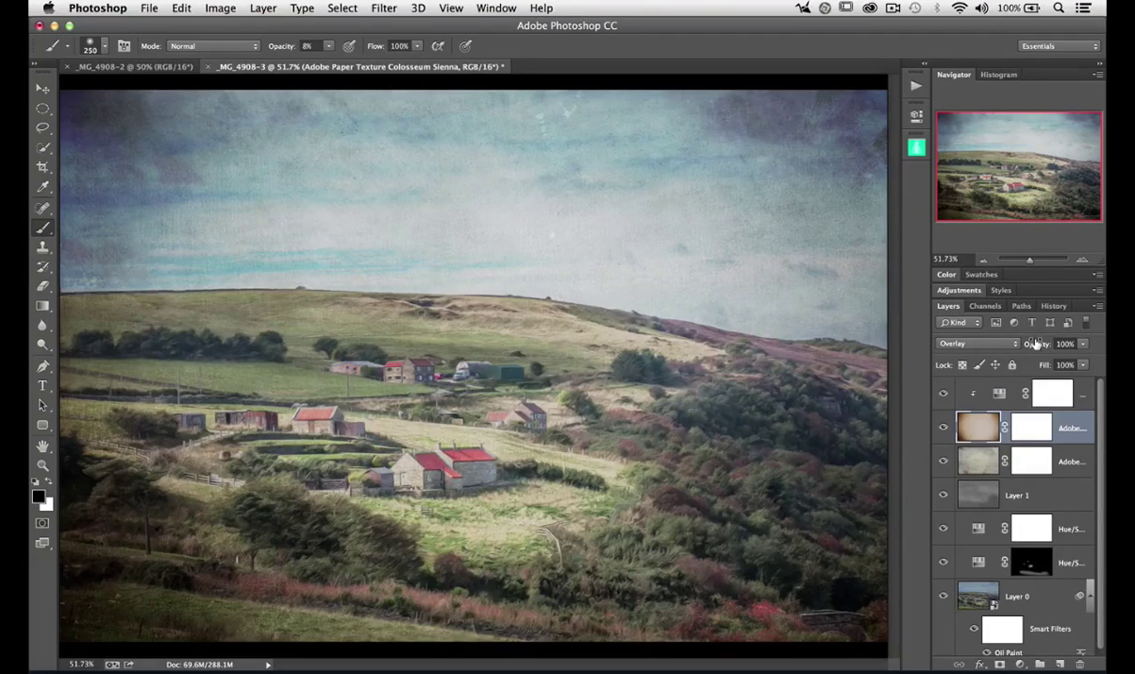
left_click_drag(1034, 344, 1026, 348)
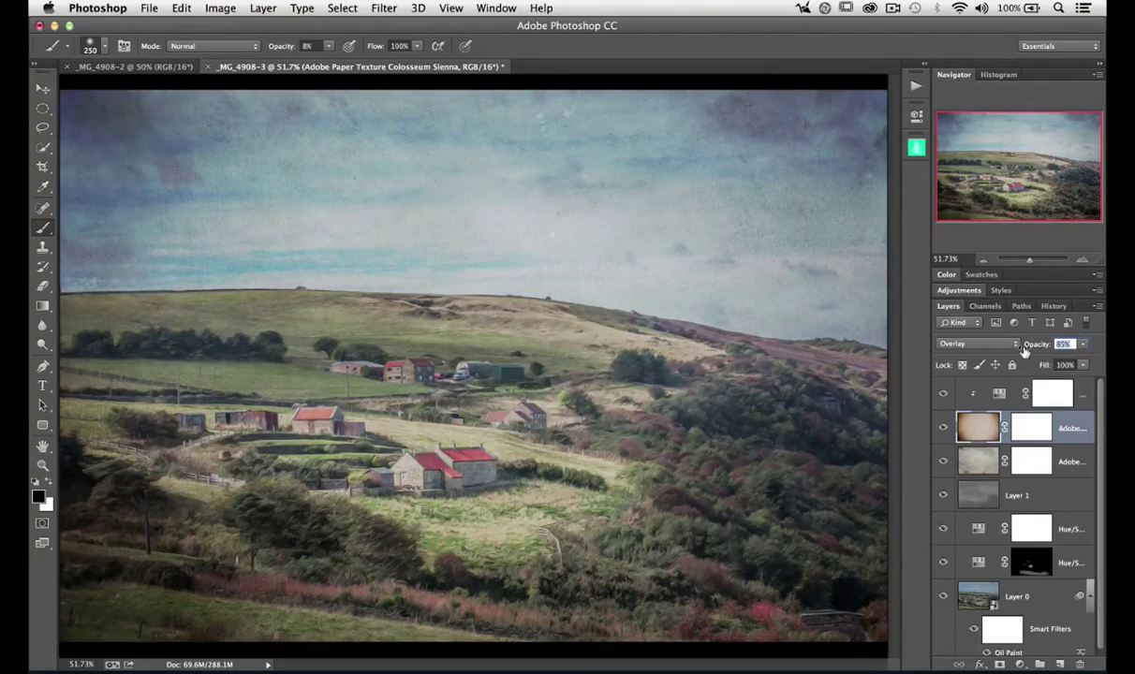
key("Return")
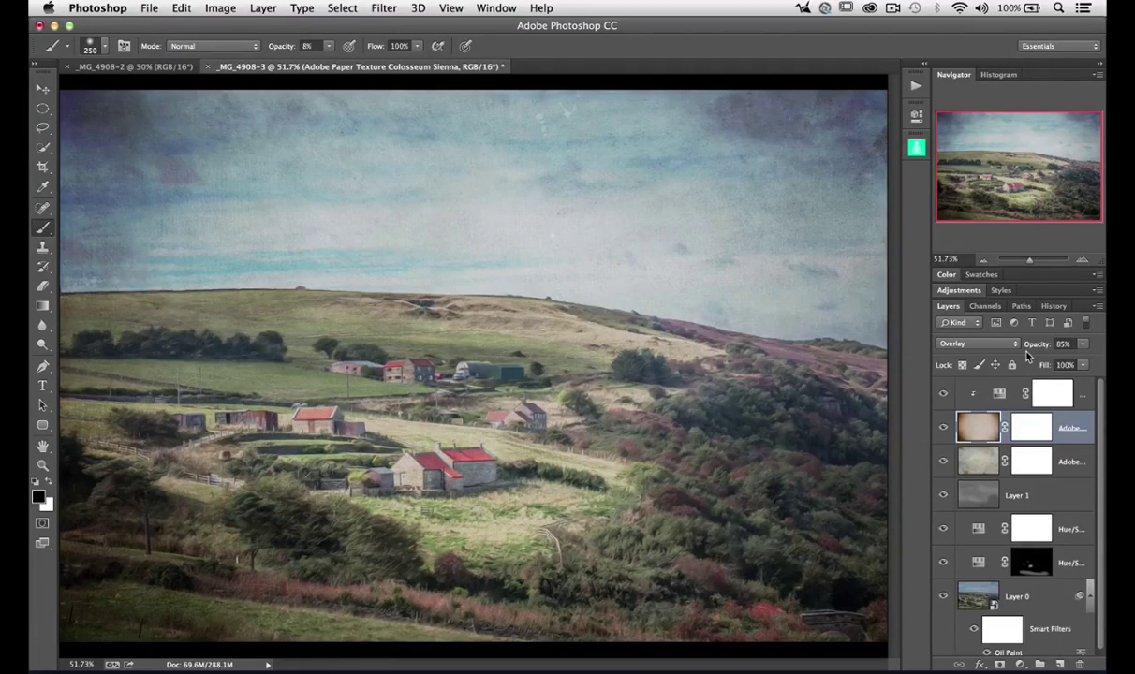
mouse_move(1026, 351)
left_mouse_down()
mouse_move(974, 349)
mouse_move(980, 324)
mouse_move(1033, 341)
mouse_move(969, 327)
mouse_move(1030, 343)
left_mouse_up()
- Add a Levels adjustment layer directly beneath Layer 1, with input black at 15, white at 214 and slightly darkened midtones
left_click(1019, 529)
left_click(1020, 664)
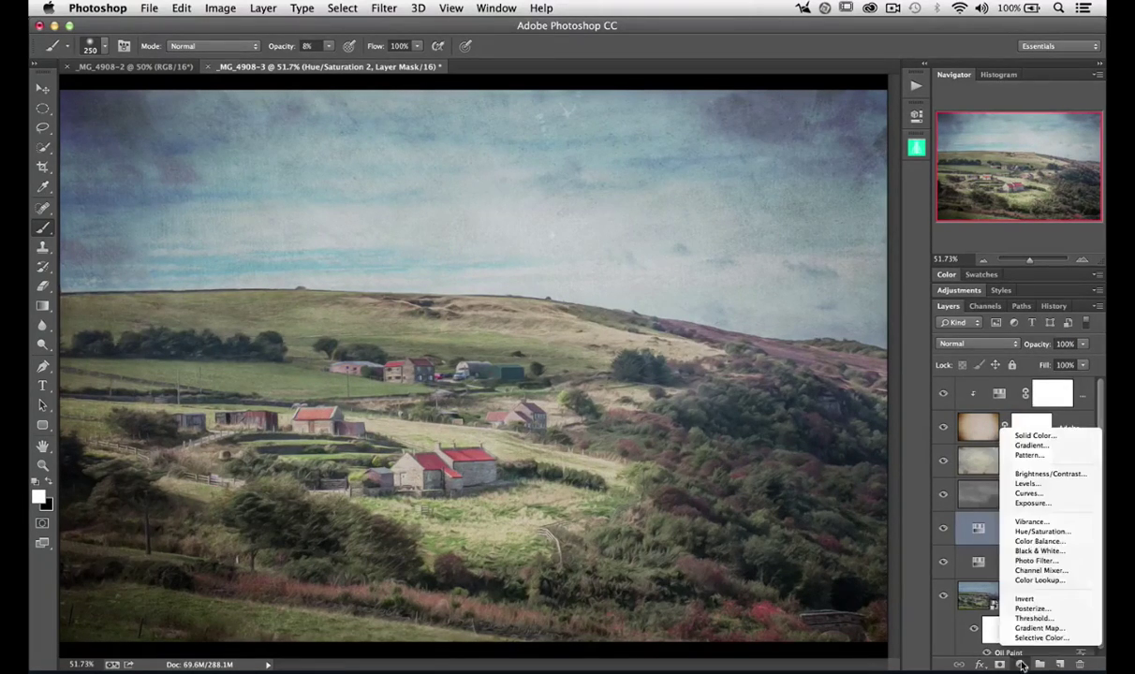
left_click(1040, 484)
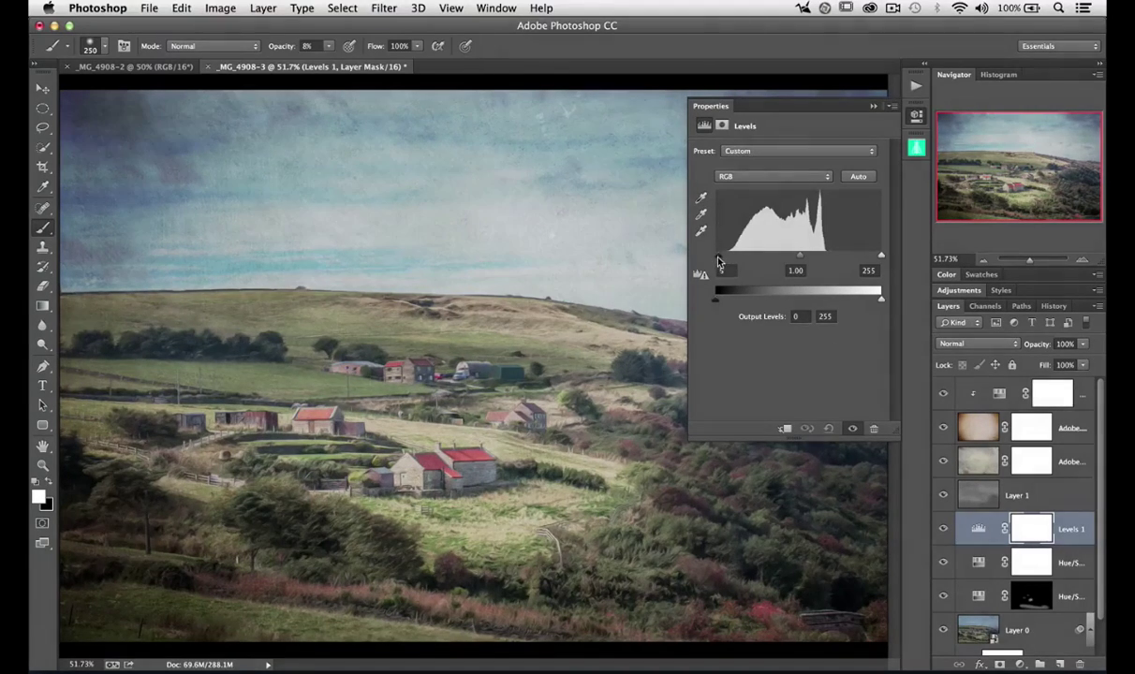
left_click_drag(719, 258, 724, 257)
left_click_drag(877, 257, 796, 261)
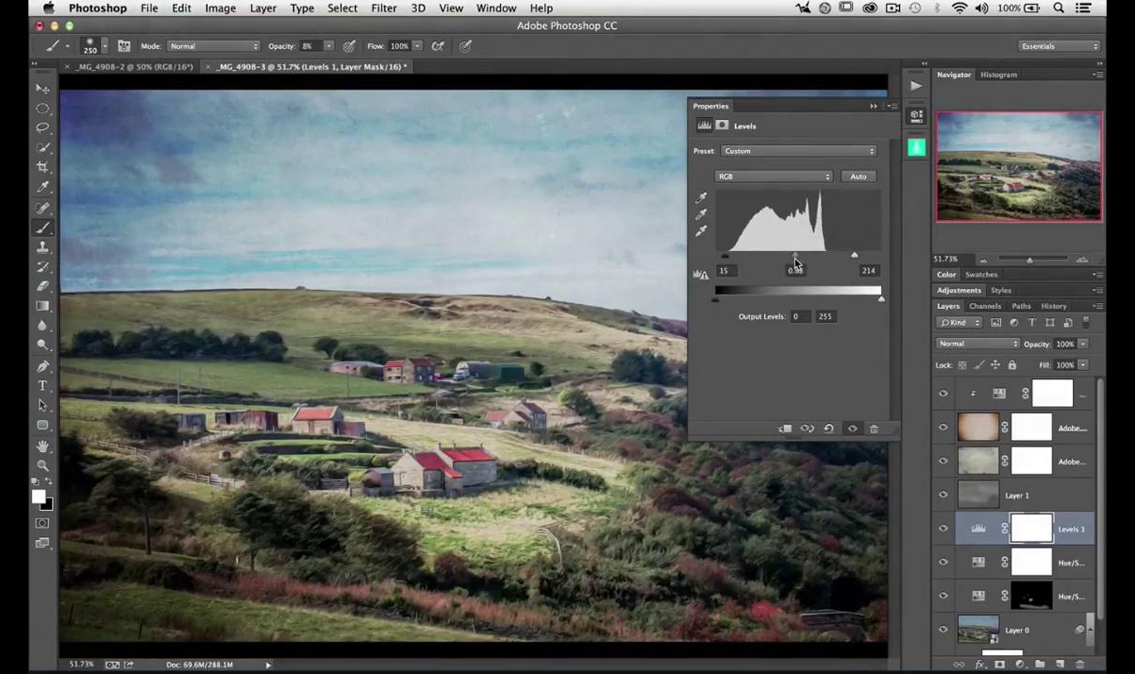
left_click(873, 106)
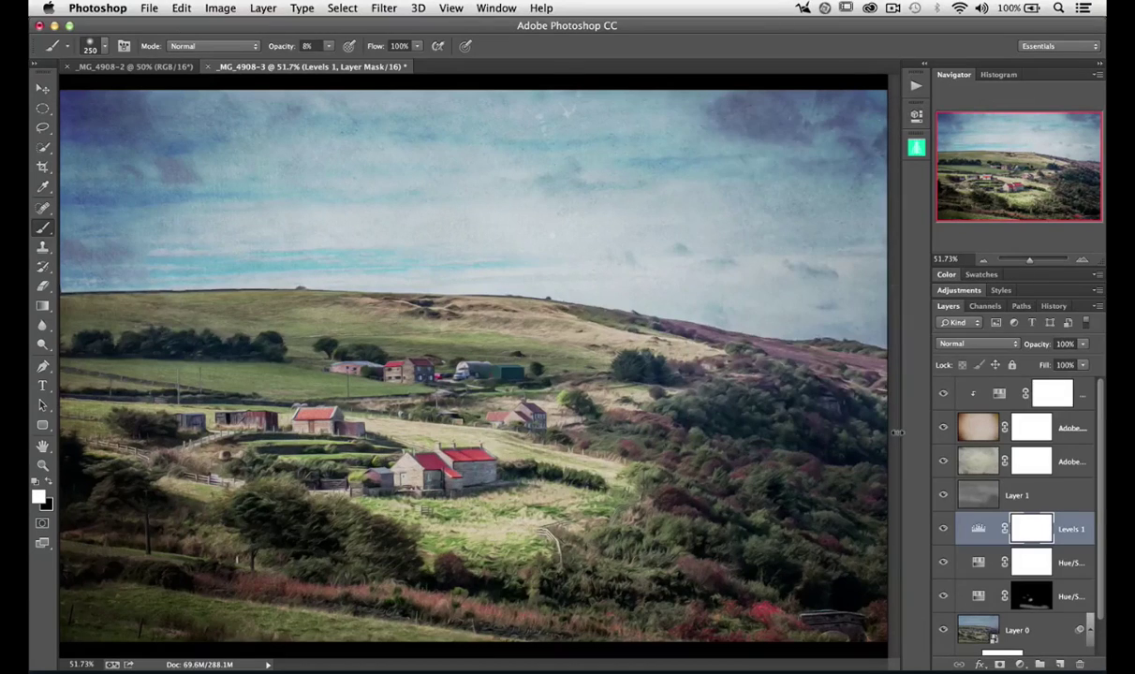
- Reduce the Colosseum Sienna texture layer's opacity to 64%
left_click(978, 423)
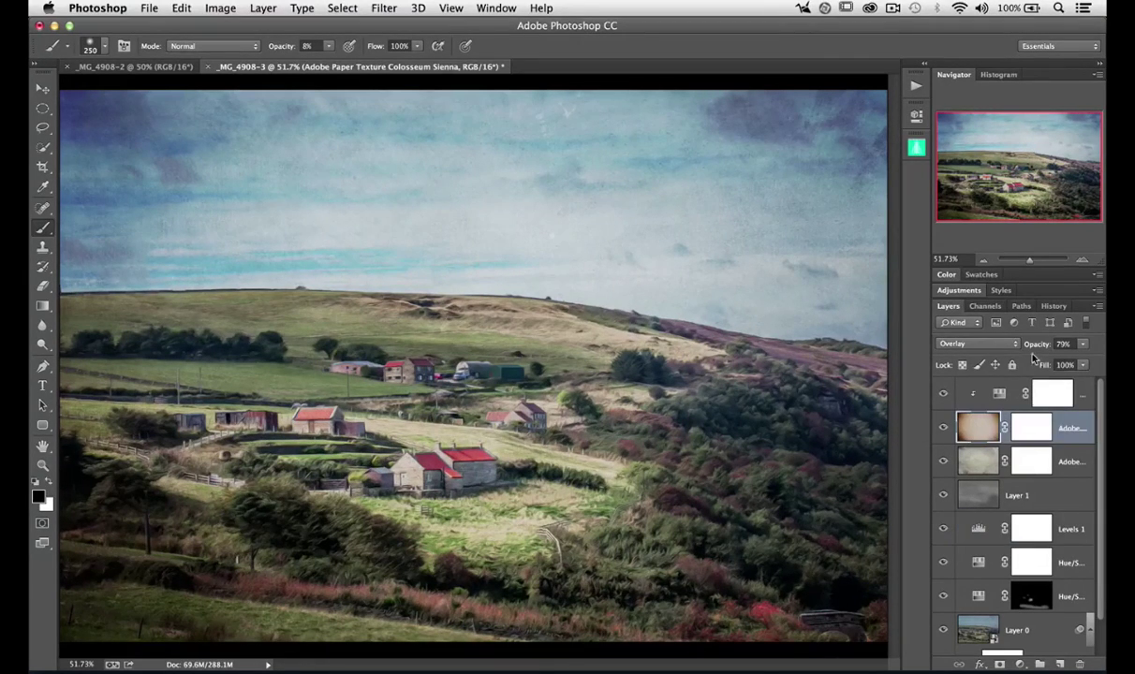
left_click_drag(1039, 343, 1025, 346)
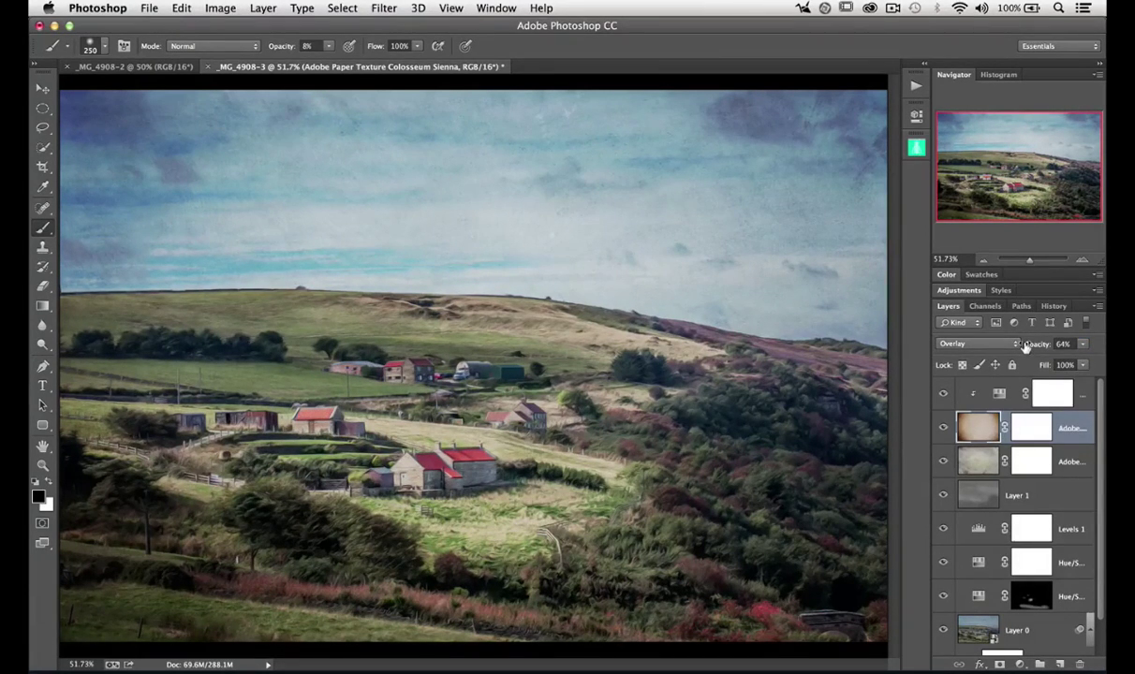